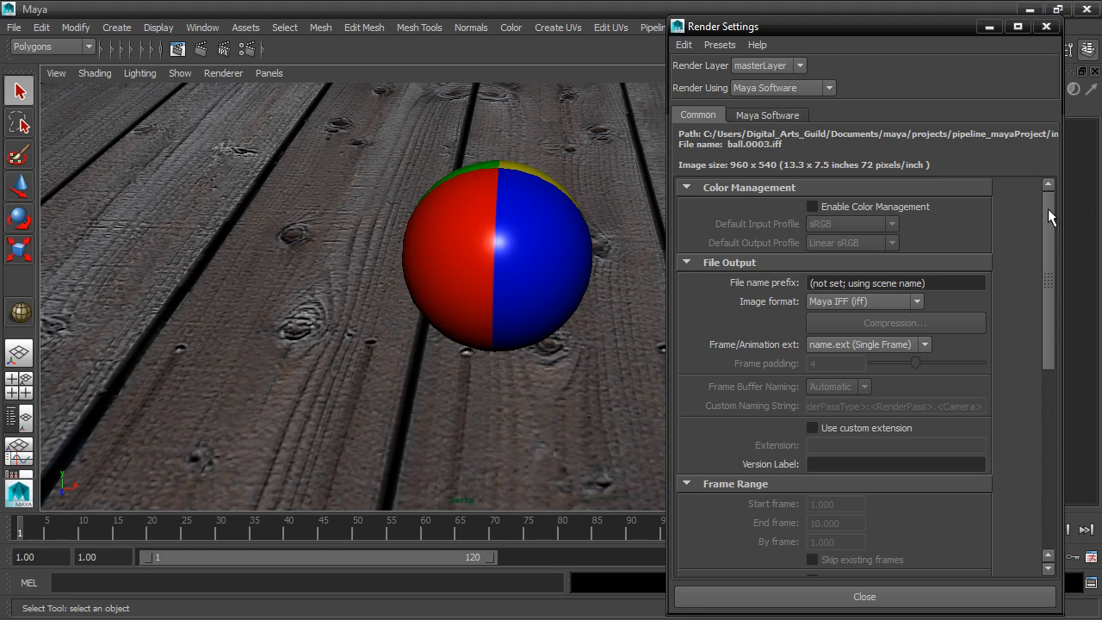
# Set the render image width to 640 pixels with the width/height ratio maintained
pyautogui.moveTo(1052, 204); pyautogui.dragTo(1048, 413)
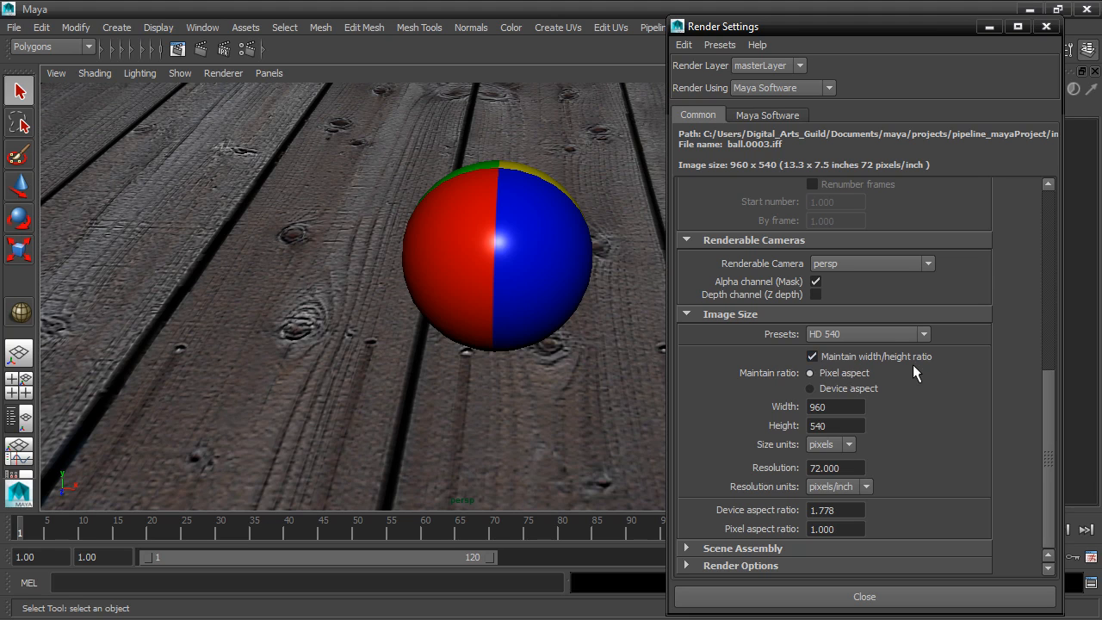
pyautogui.doubleClick(835, 406)
pyautogui.write('640')
pyautogui.press('Return')
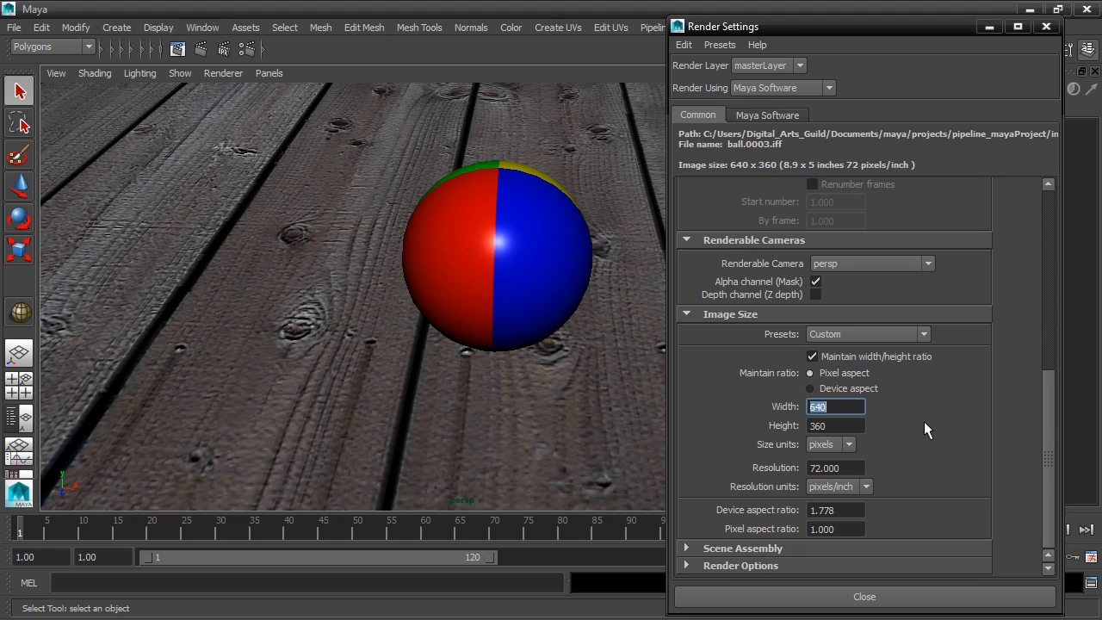
# Show the Maya Software render settings and render the current frame with the ball reframed near the centre of the perspective view
pyautogui.click(796, 115)
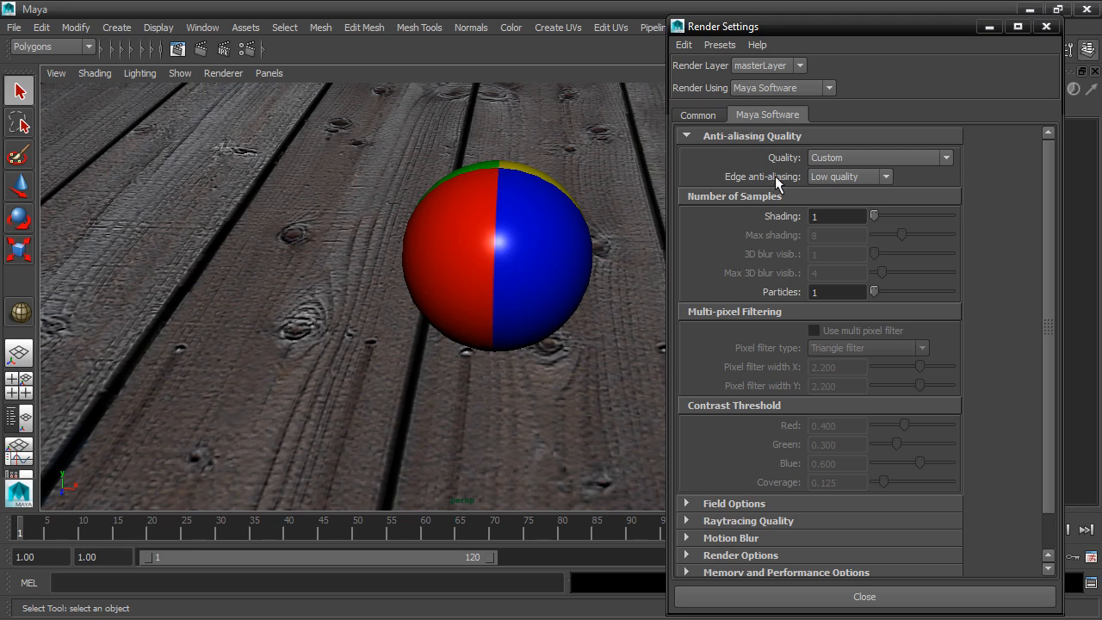
pyautogui.moveTo(607, 288)
pyautogui.keyDown('alt'); pyautogui.mouseDown()
pyautogui.moveTo(577, 301)
pyautogui.moveTo(587, 297)
pyautogui.mouseUp(); pyautogui.keyUp('alt')
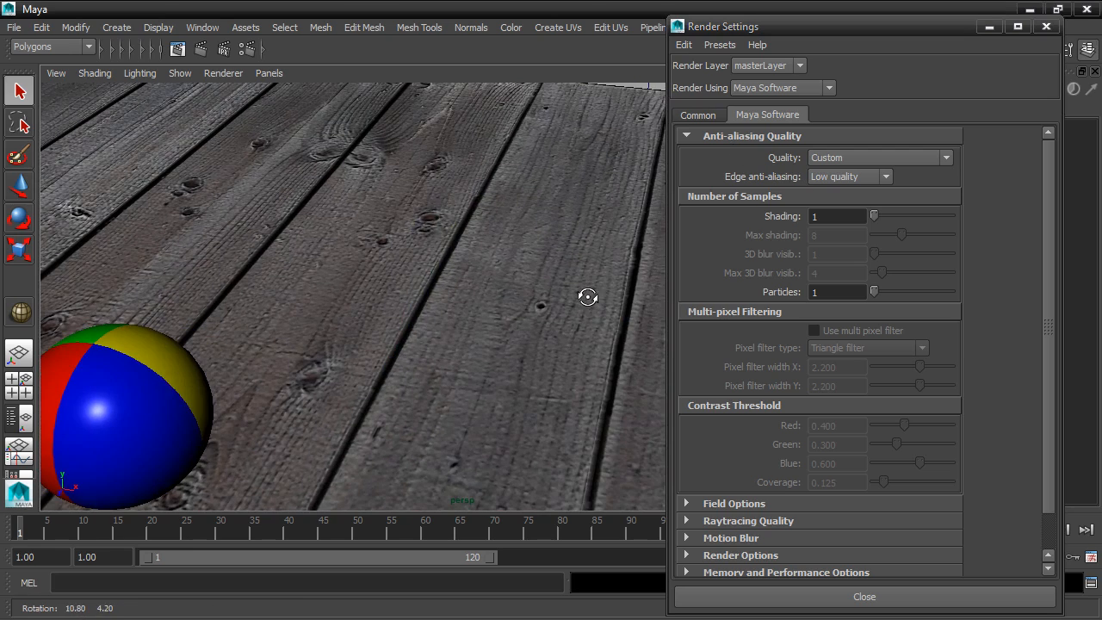
pyautogui.click(202, 366)
pyautogui.keyDown('alt'); pyautogui.moveTo(253, 315); pyautogui.dragTo(421, 260); pyautogui.keyUp('alt')
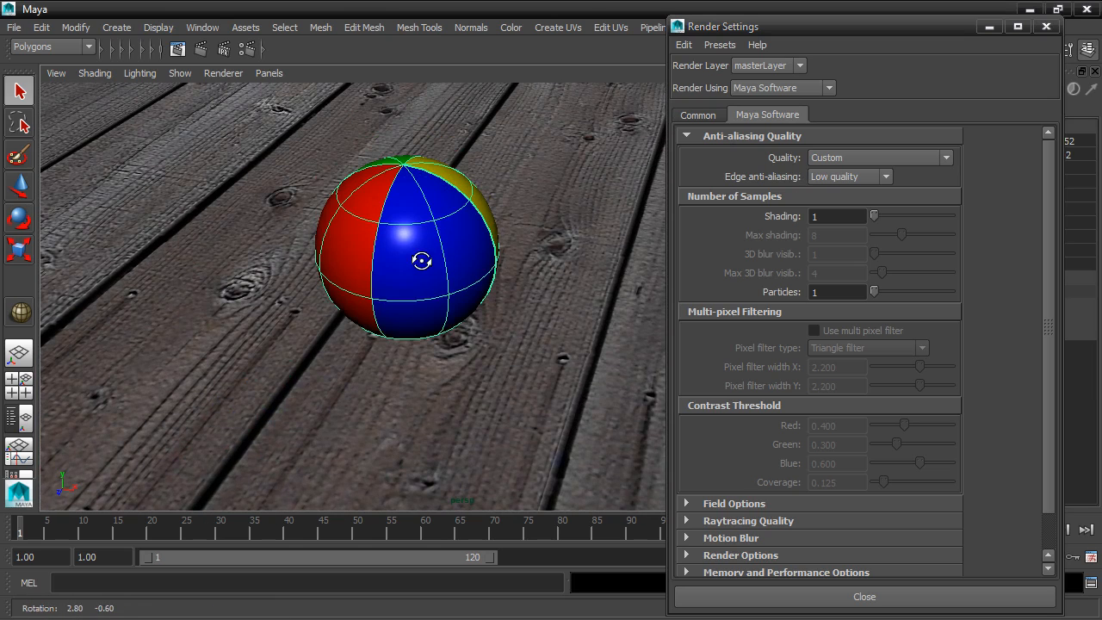
pyautogui.click(199, 50)
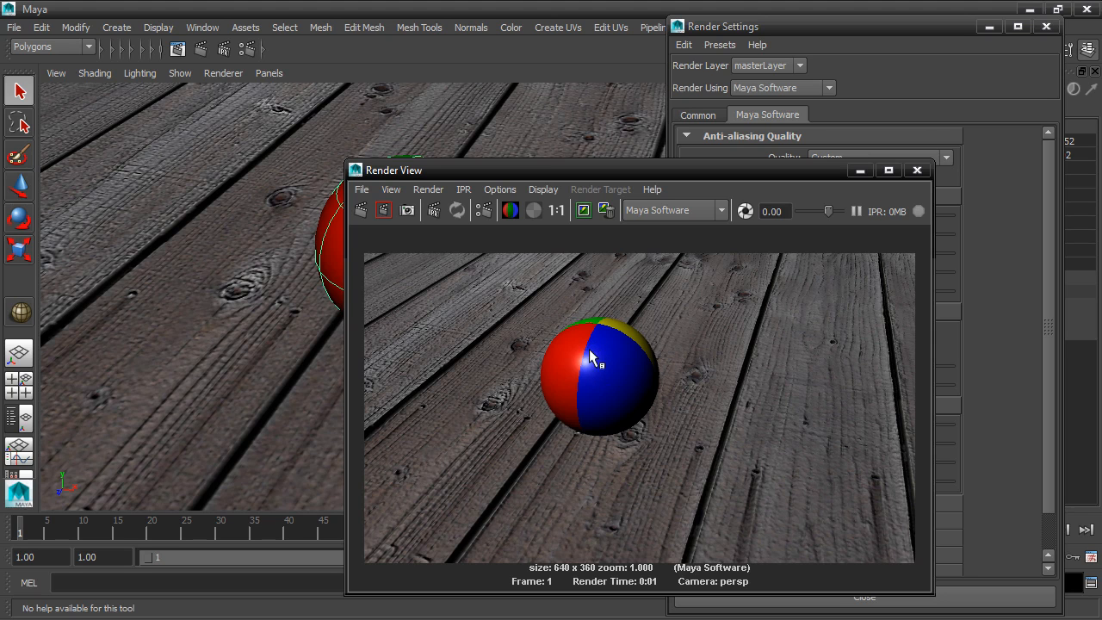
# Inspect the ball's edges in the rendered image up close, then restore the image to real size
pyautogui.moveTo(569, 170); pyautogui.dragTo(500, 95)
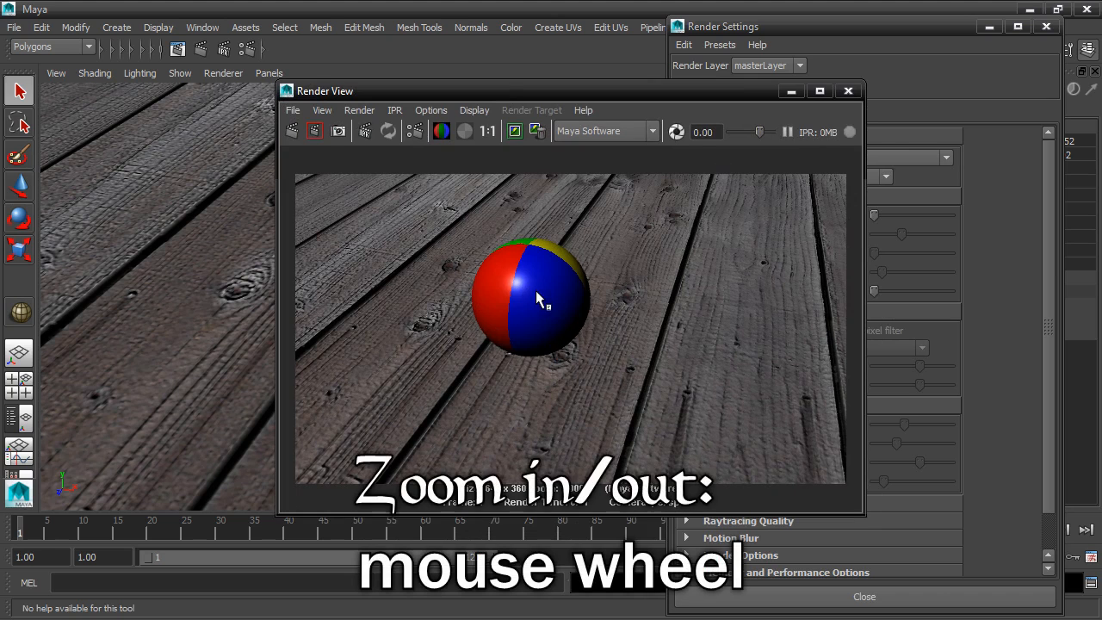
pyautogui.scroll(5, 538, 298)
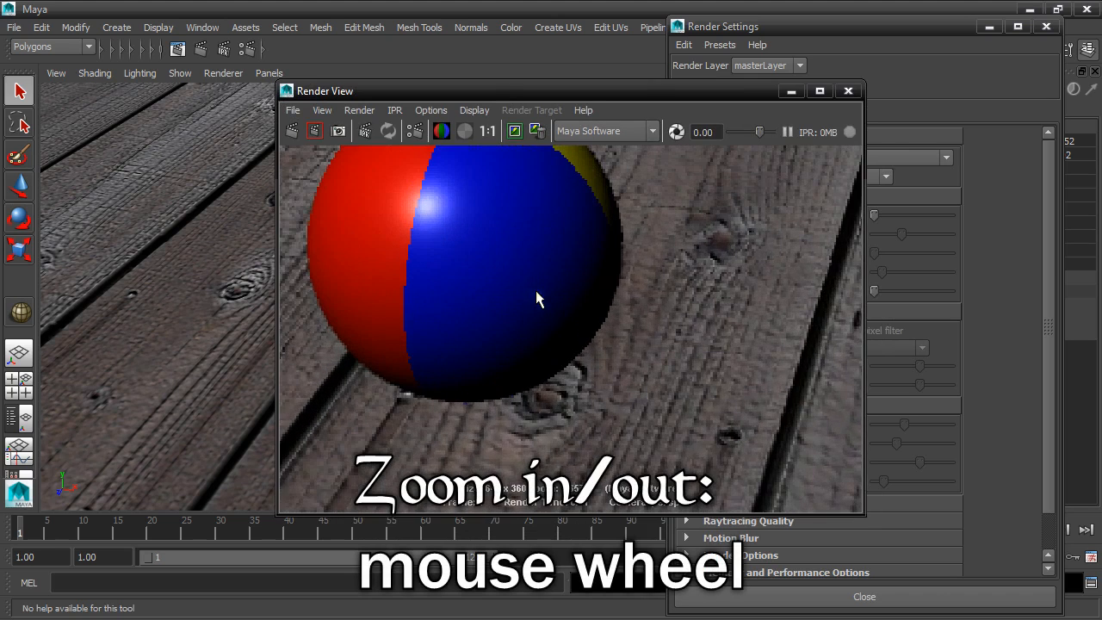
pyautogui.keyDown('alt'); pyautogui.moveTo(524, 209); pyautogui.dragTo(551, 246, button='middle'); pyautogui.keyUp('alt')
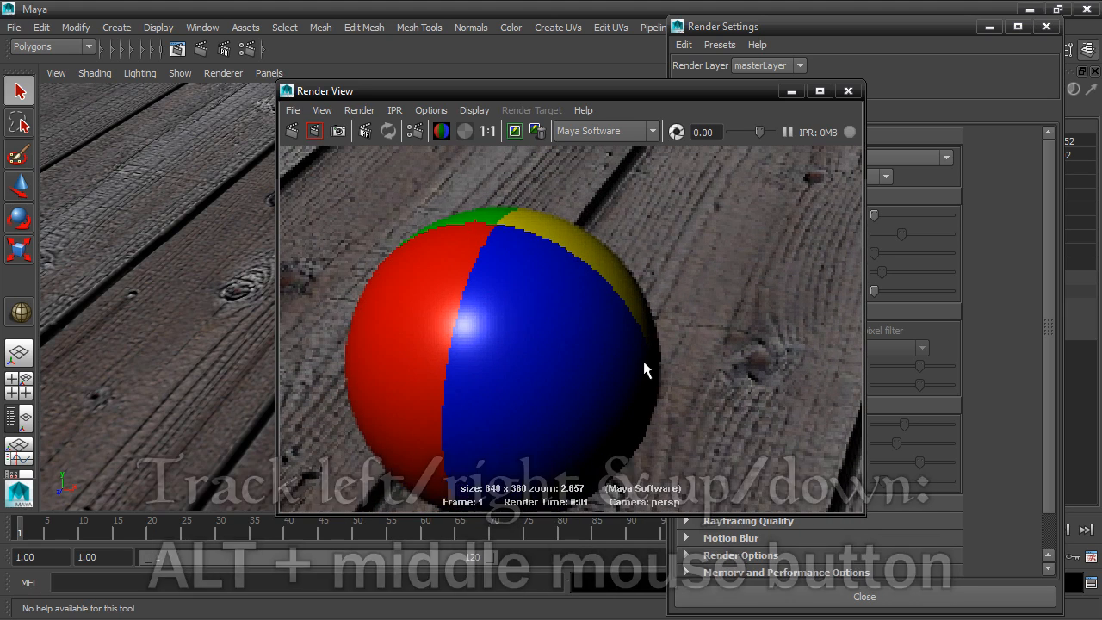
pyautogui.scroll(-2, 592, 246)
pyautogui.scroll(-9, 593, 246)
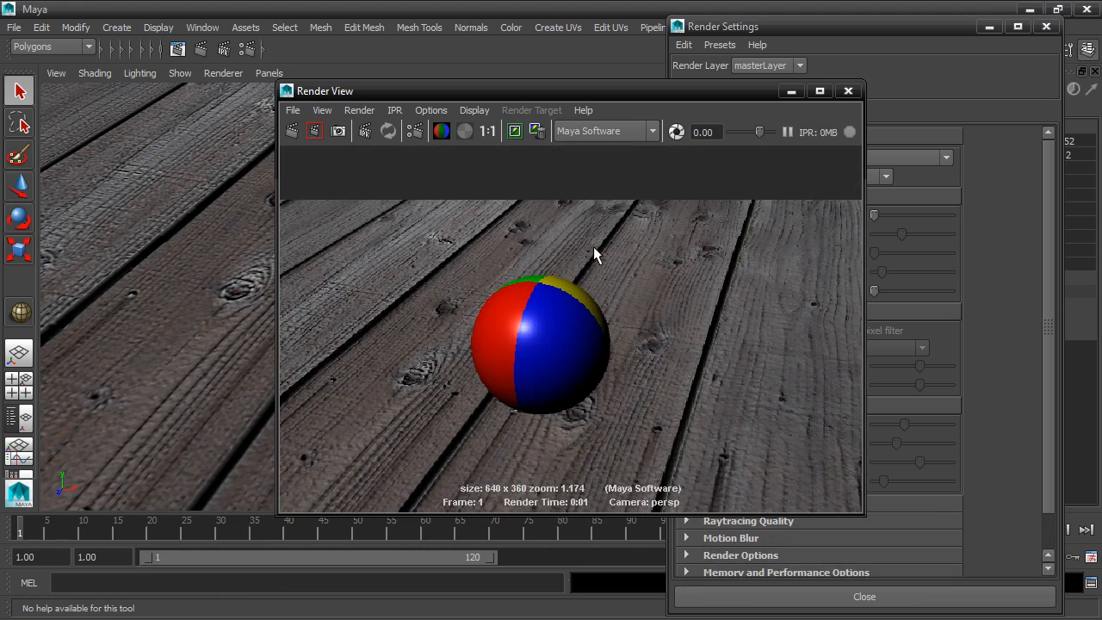
pyautogui.keyDown('alt'); pyautogui.moveTo(616, 303); pyautogui.dragTo(615, 256, button='middle'); pyautogui.keyUp('alt')
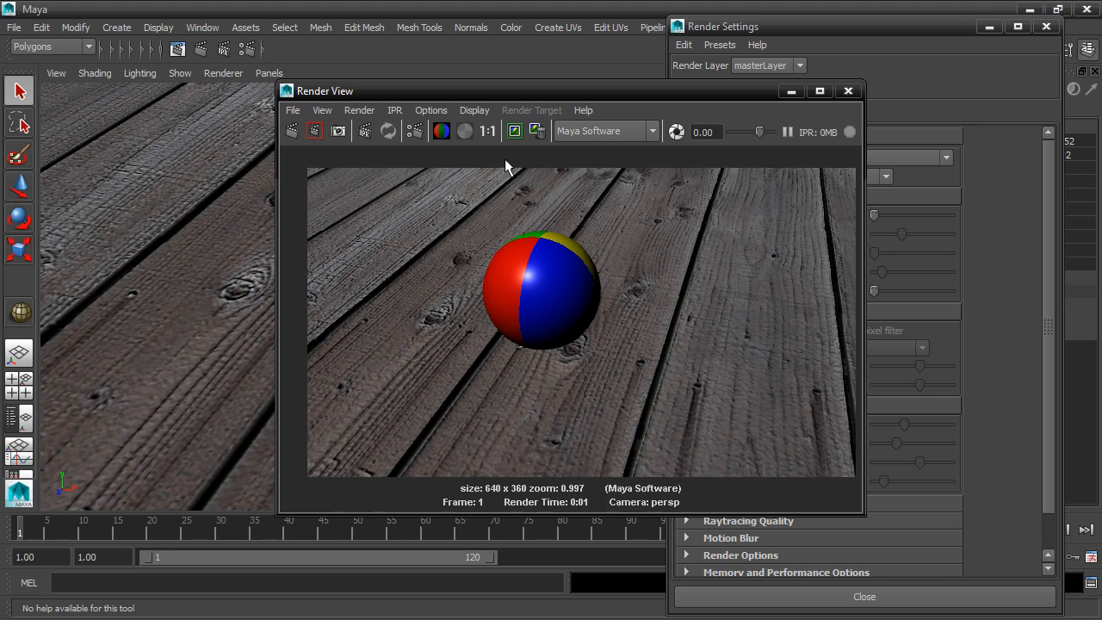
pyautogui.click(492, 129)
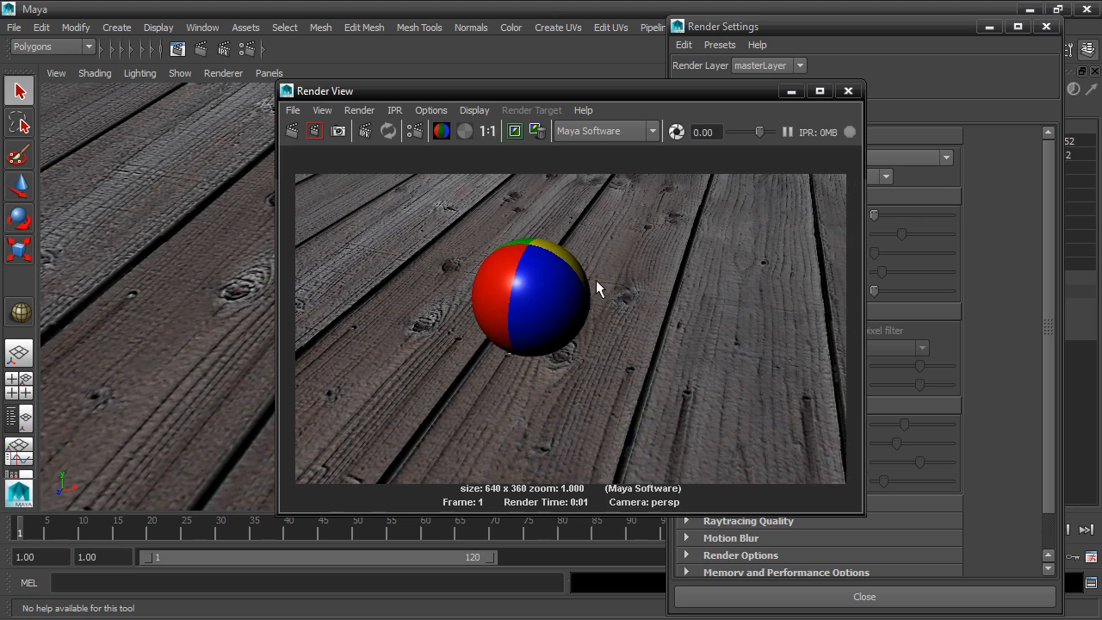
# Keep the low-quality render, then re-render the frame with anti-aliasing set to Production quality
pyautogui.click(518, 136)
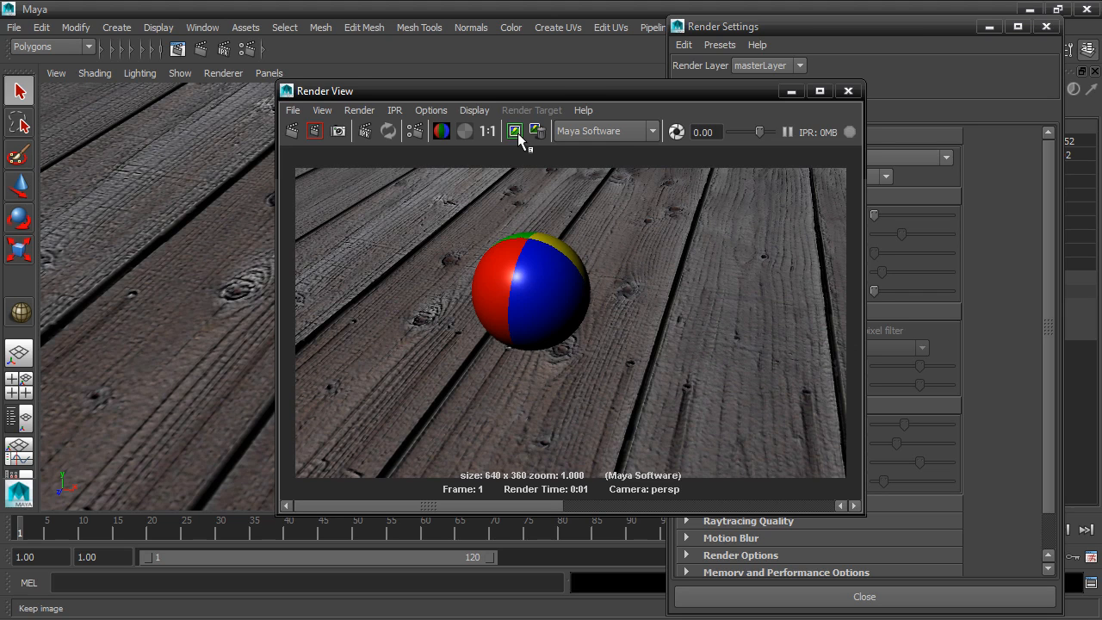
pyautogui.moveTo(581, 95); pyautogui.dragTo(368, 83)
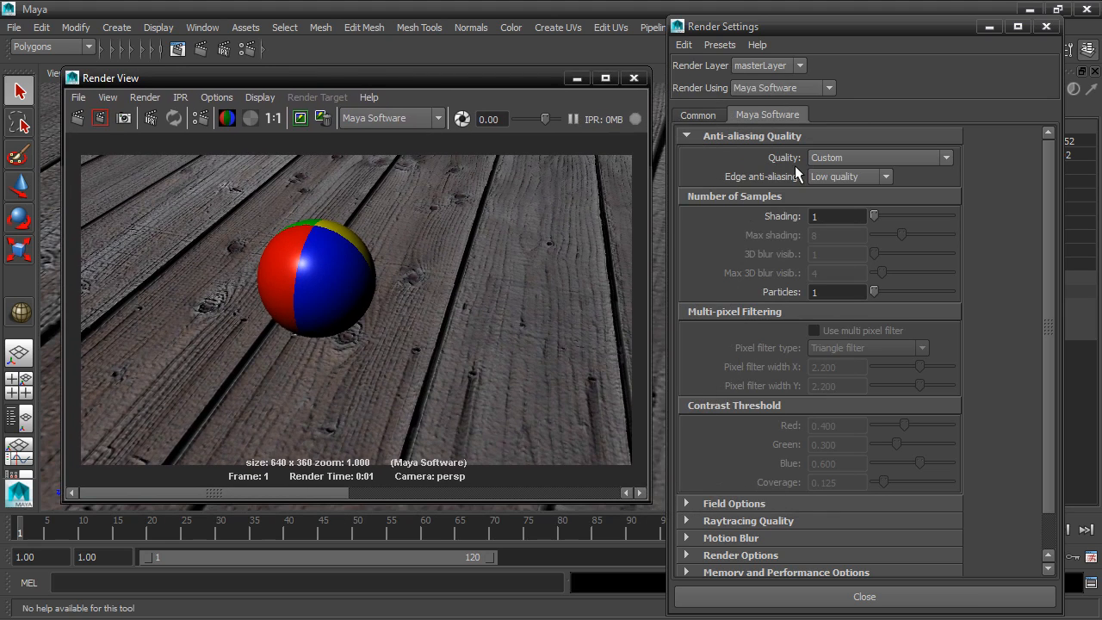
pyautogui.click(852, 157)
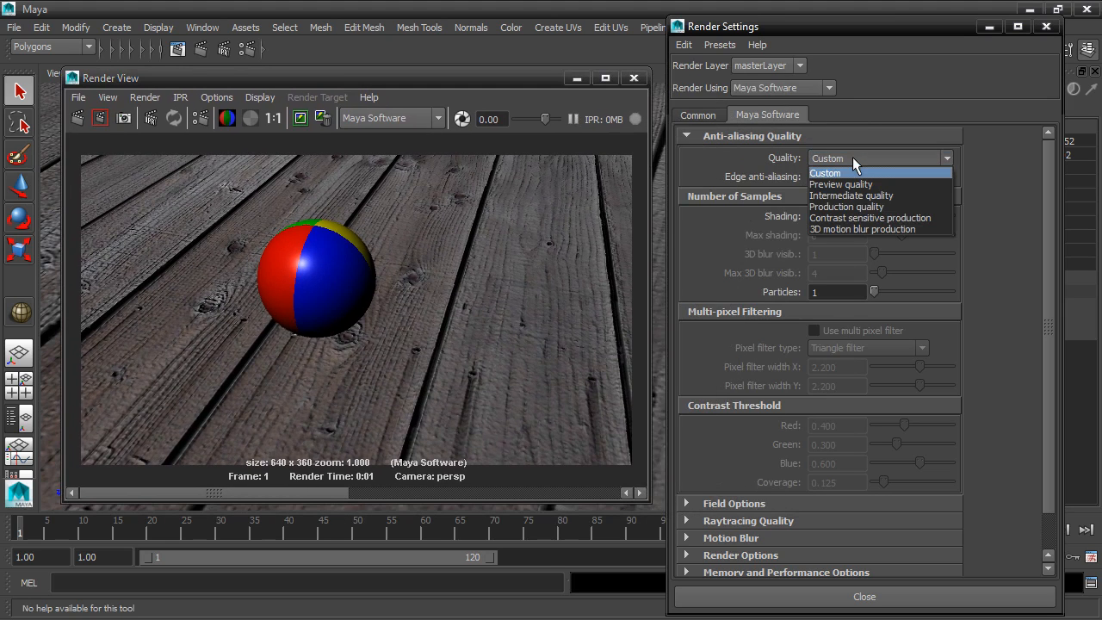
pyautogui.click(865, 212)
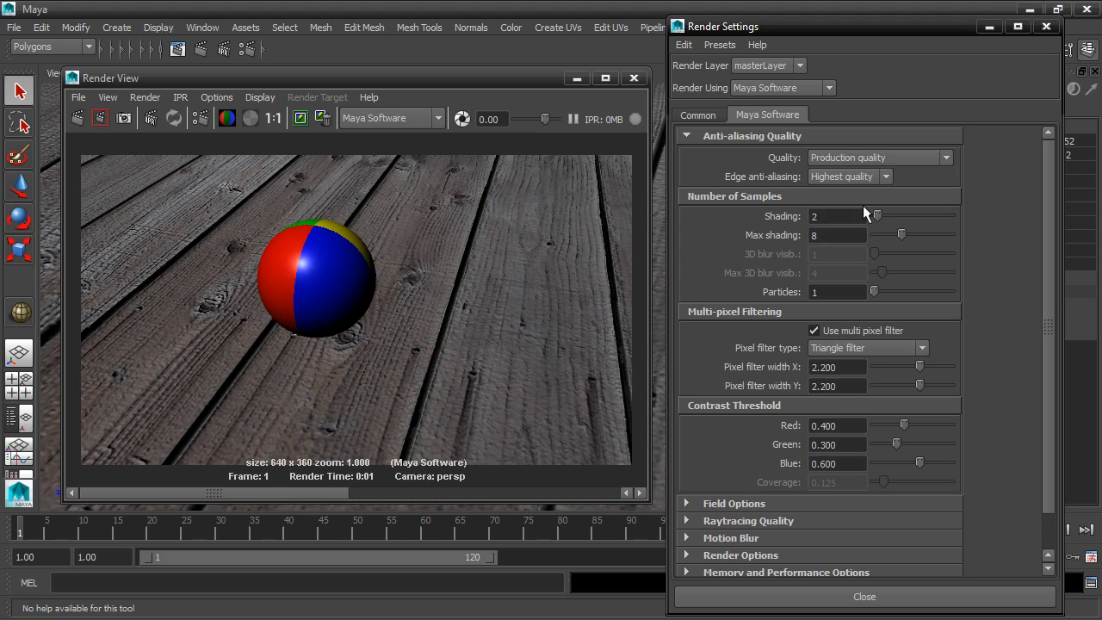
pyautogui.click(75, 114)
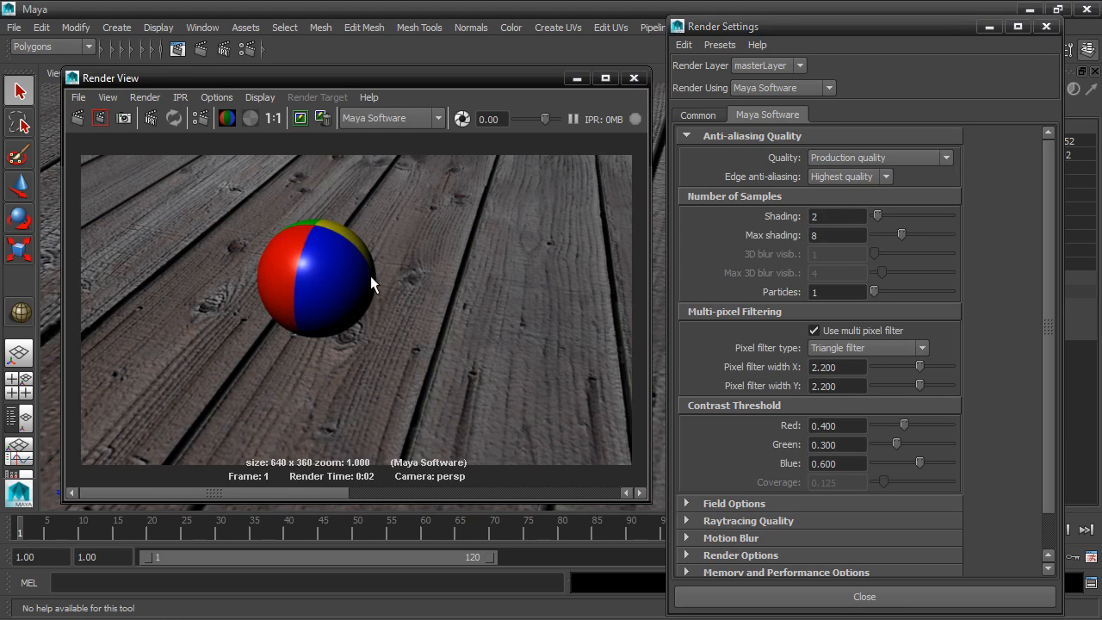
# Keep the production-quality render and compare the ball's edges up close with the low-quality render, ending at real size
pyautogui.click(302, 119)
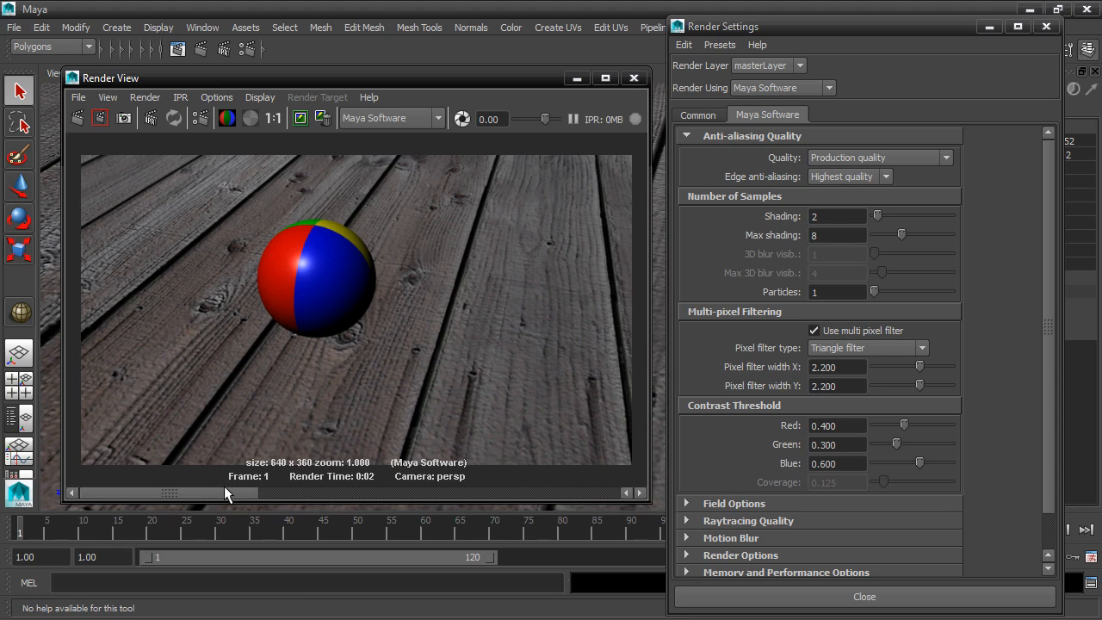
pyautogui.click(319, 493)
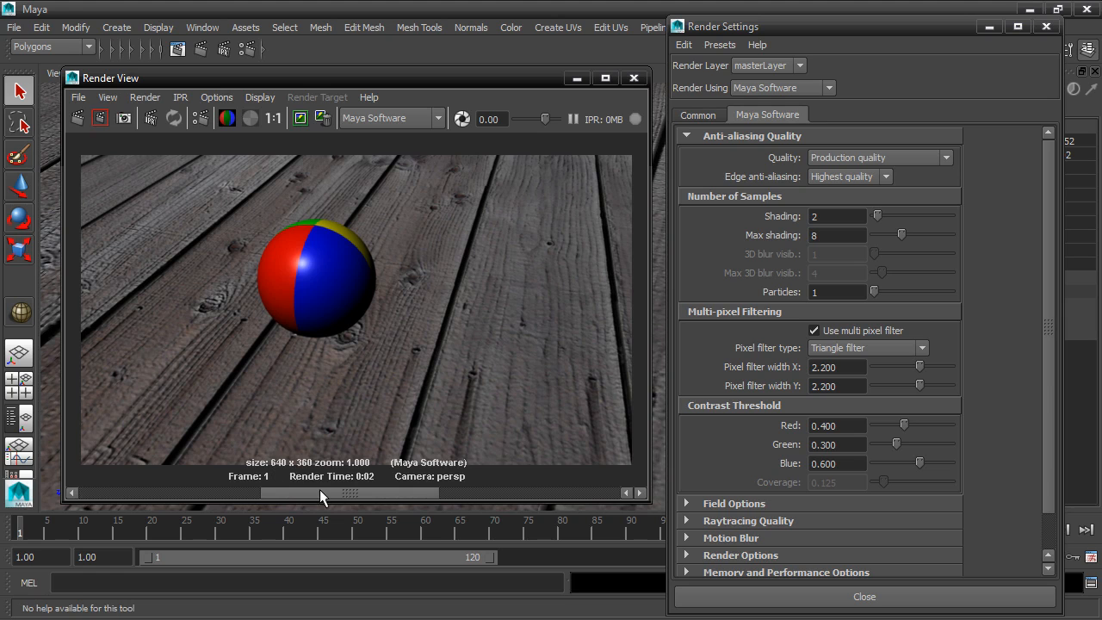
pyautogui.click(545, 490)
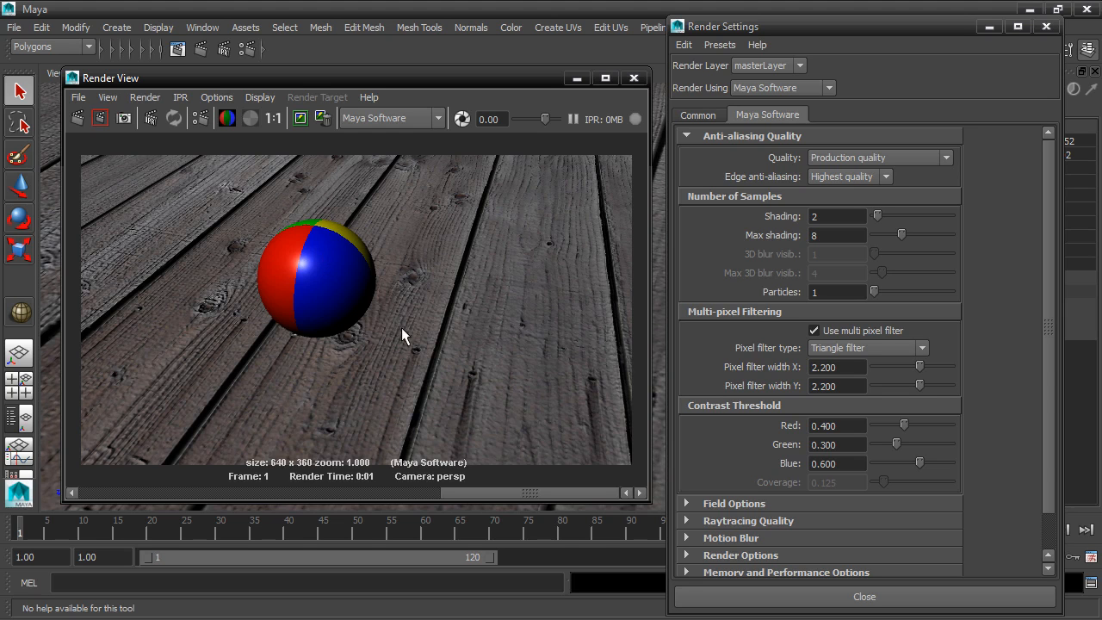
pyautogui.moveTo(516, 492); pyautogui.dragTo(475, 489)
pyautogui.scroll(8, 346, 251)
pyautogui.keyDown('alt'); pyautogui.moveTo(361, 233); pyautogui.dragTo(369, 312, button='middle'); pyautogui.keyUp('alt')
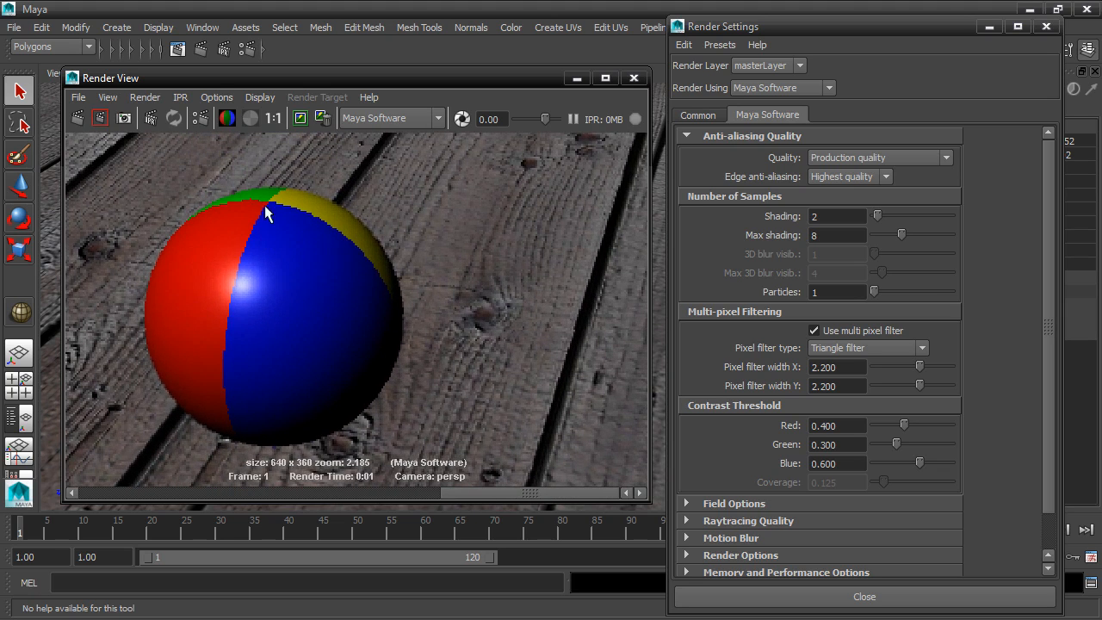
pyautogui.moveTo(476, 492); pyautogui.dragTo(205, 465)
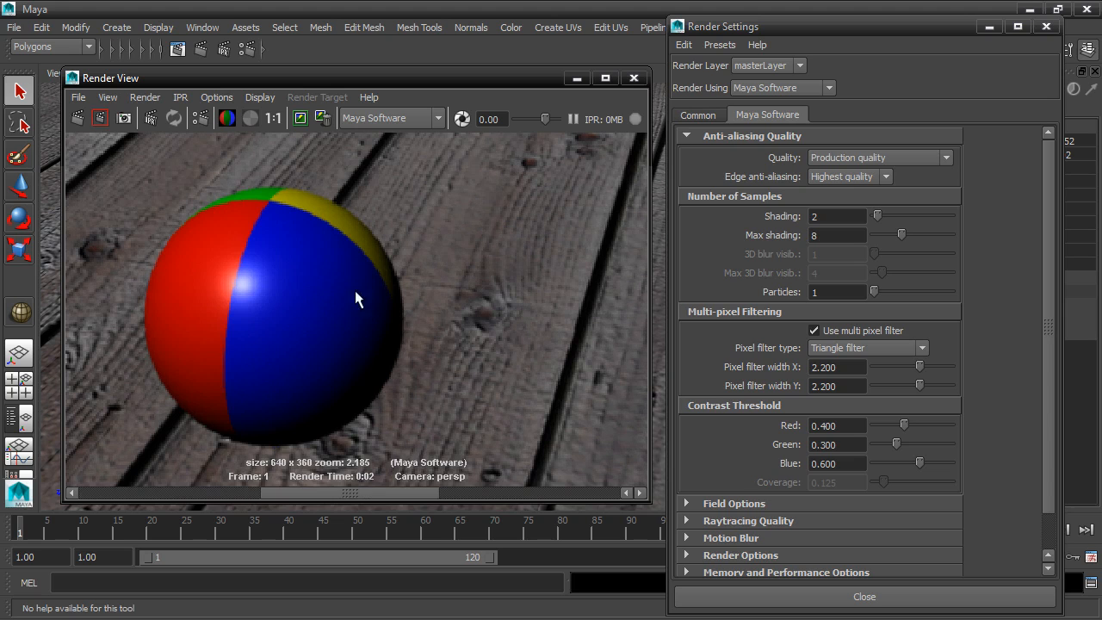
pyautogui.click(273, 118)
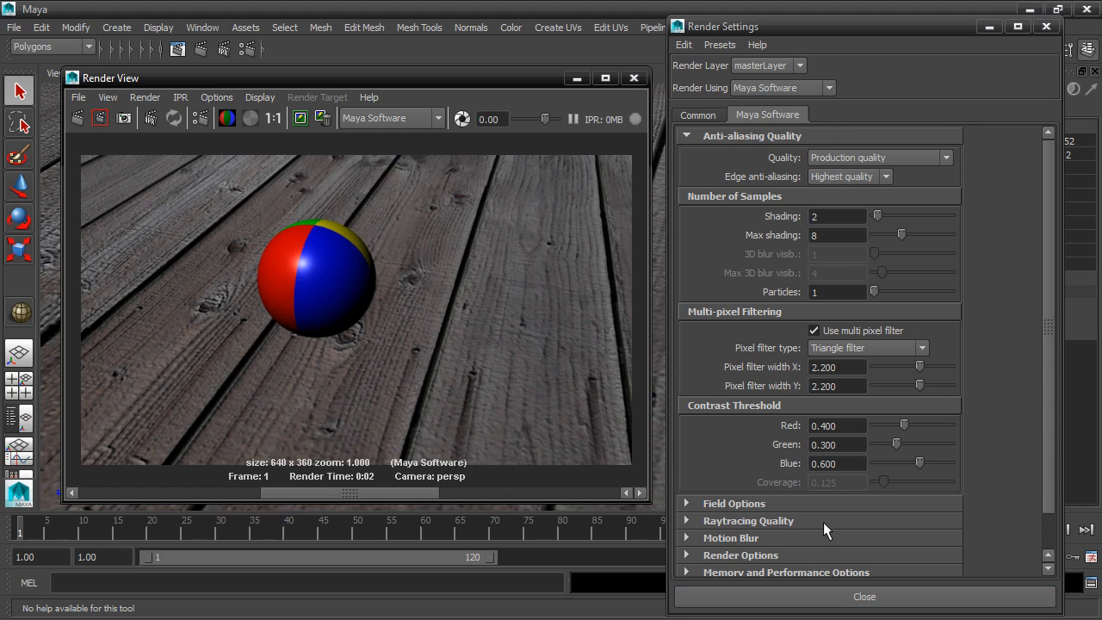
# Enable Raytracing in the Raytracing Quality settings of the Maya Software renderer
pyautogui.click(688, 521)
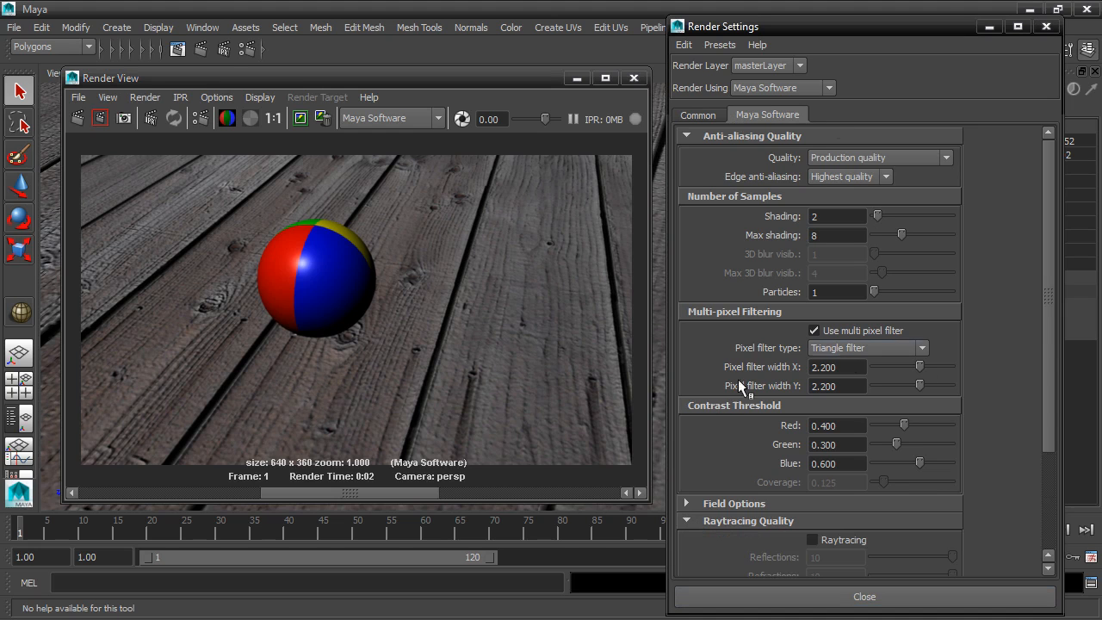
pyautogui.moveTo(1046, 283); pyautogui.dragTo(1054, 448)
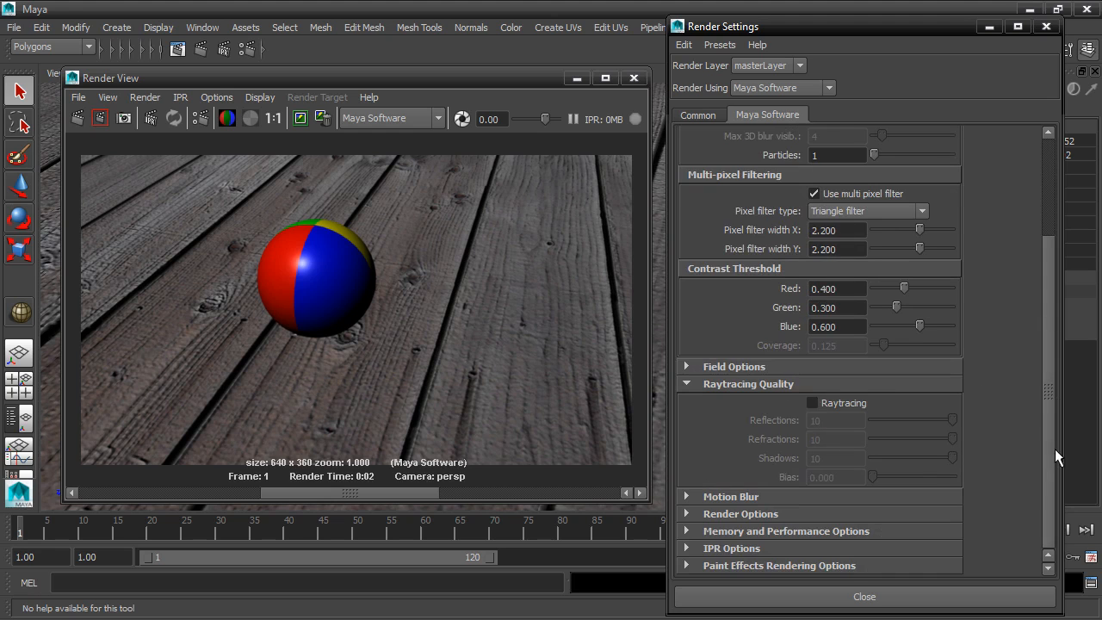
pyautogui.click(812, 402)
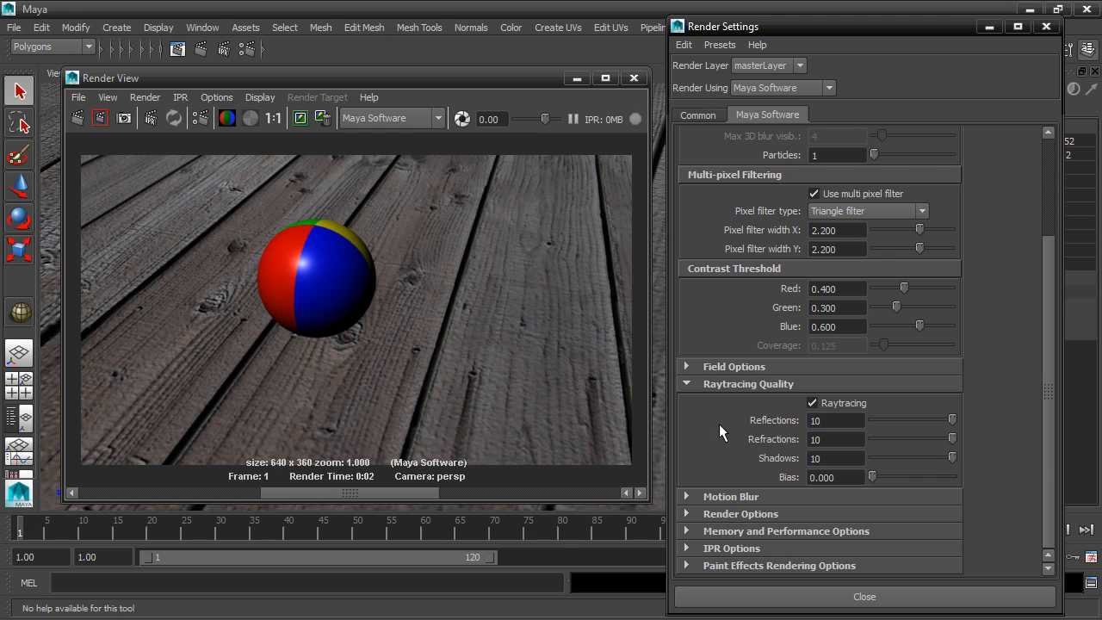
# Re-render the frame with raytracing and keep the image to compare it with the stored renders
pyautogui.click(81, 117)
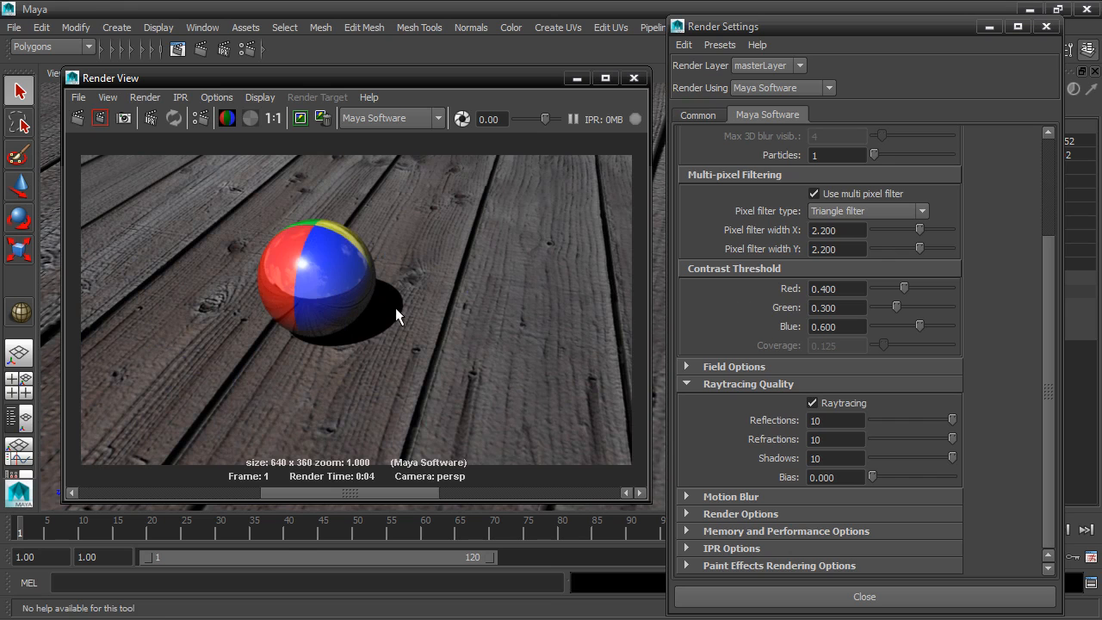
pyautogui.click(301, 117)
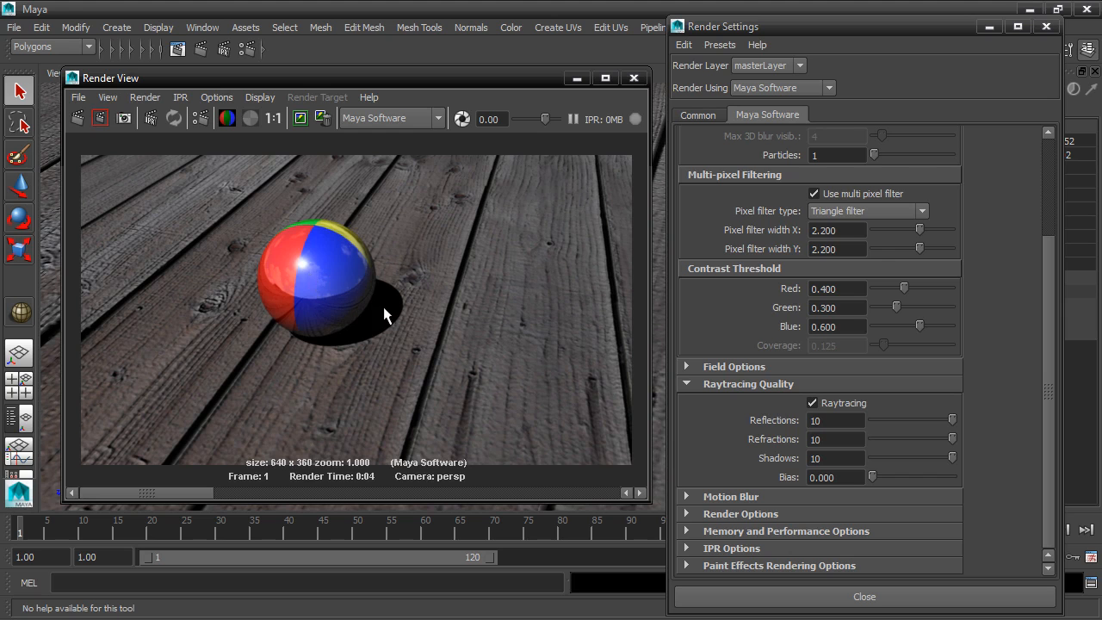
pyautogui.moveTo(204, 489); pyautogui.dragTo(281, 488)
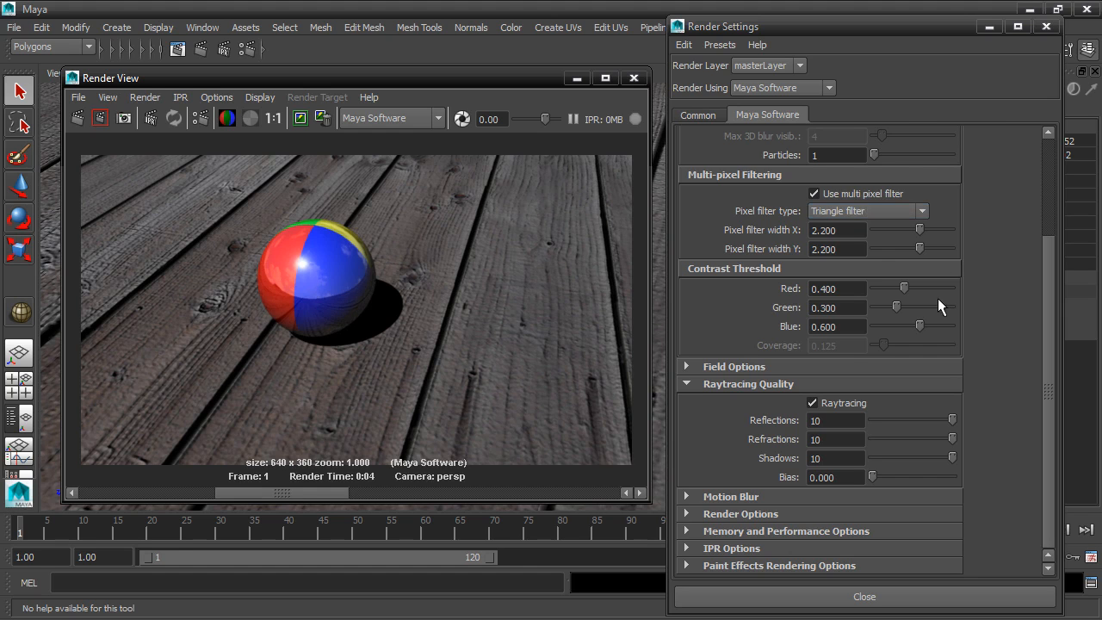
# Close the render settings, set the Reflectivity of the ball's ball_blinn material to 0.15, and re-render the frame
pyautogui.click(1045, 26)
pyautogui.moveTo(528, 76); pyautogui.dragTo(462, 268)
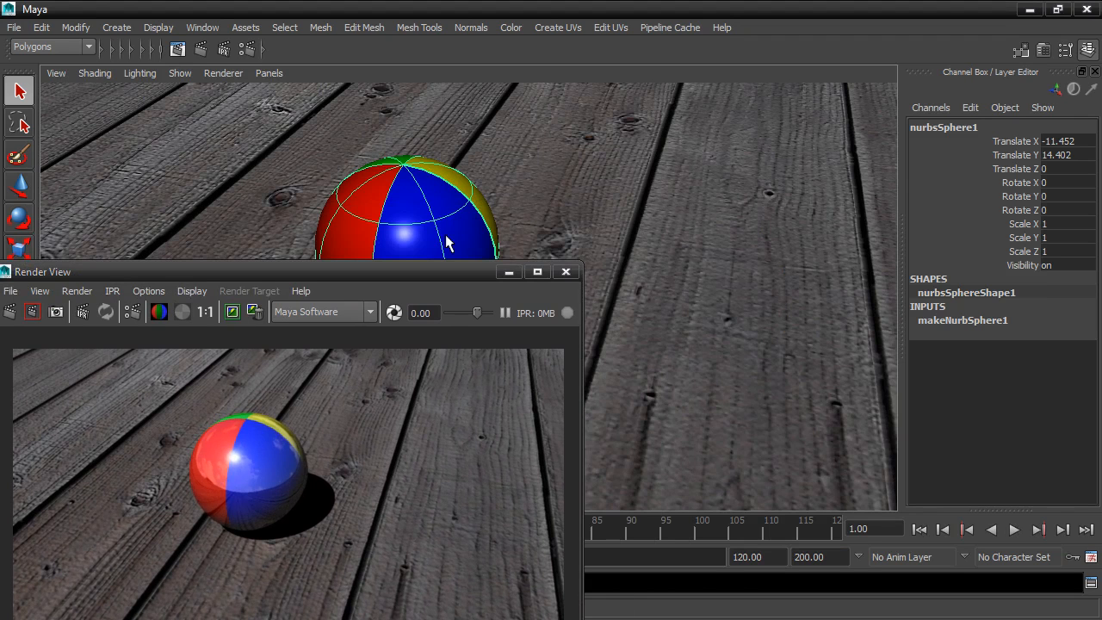
pyautogui.hotkey('ctrl', 'a')
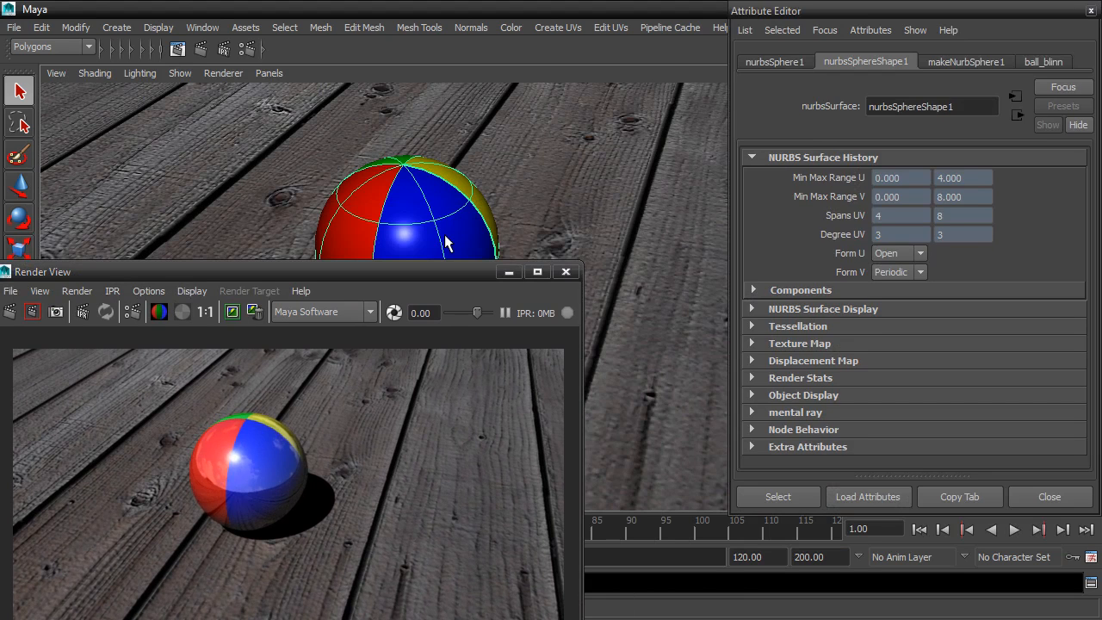
pyautogui.click(1033, 60)
pyautogui.moveTo(1085, 253); pyautogui.dragTo(1084, 311)
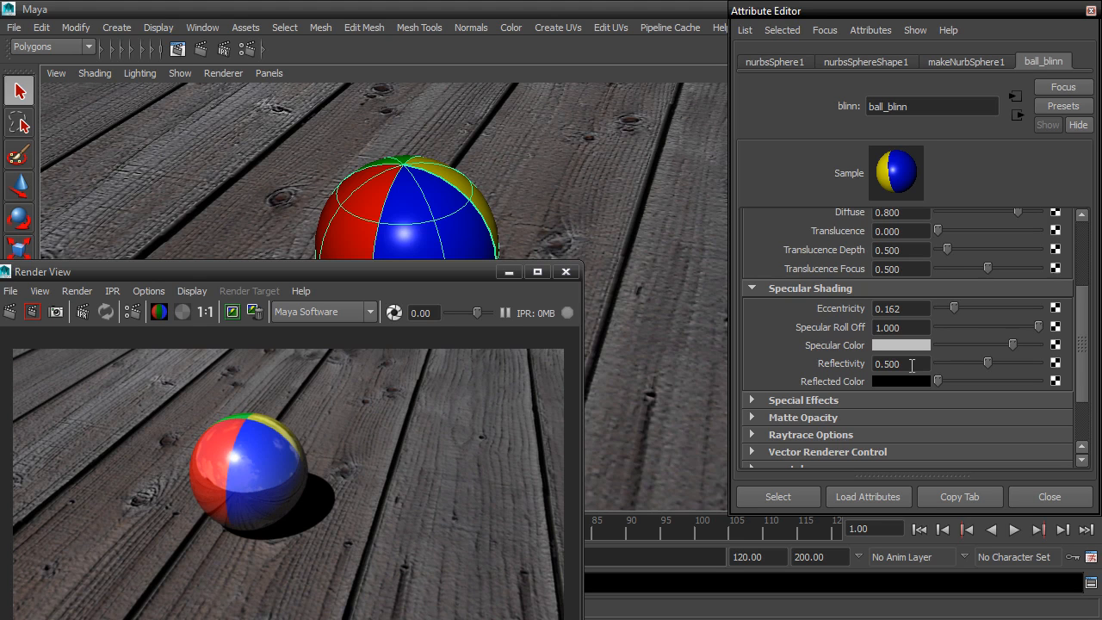
pyautogui.moveTo(911, 364); pyautogui.dragTo(832, 362)
pyautogui.write('.15')
pyautogui.press('Return')
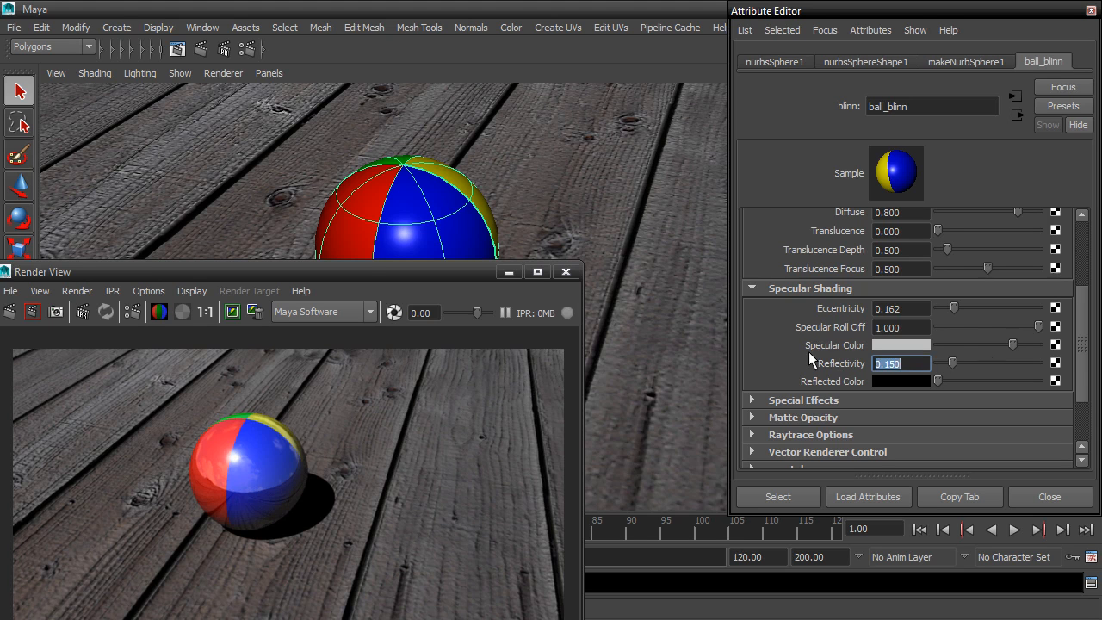
pyautogui.moveTo(357, 272); pyautogui.dragTo(487, 78)
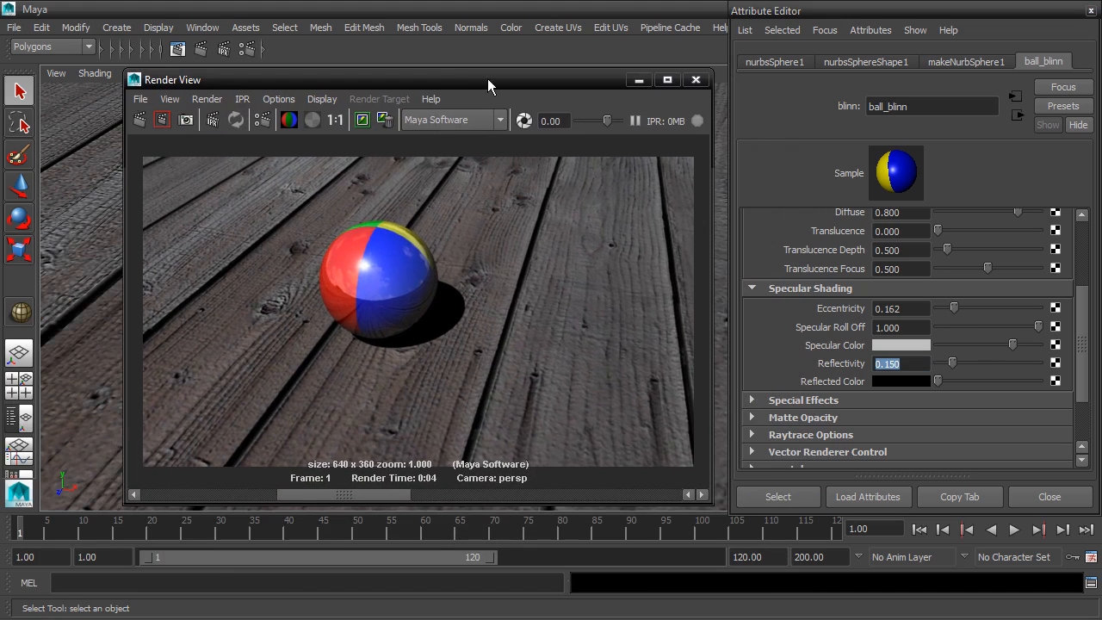
pyautogui.click(138, 119)
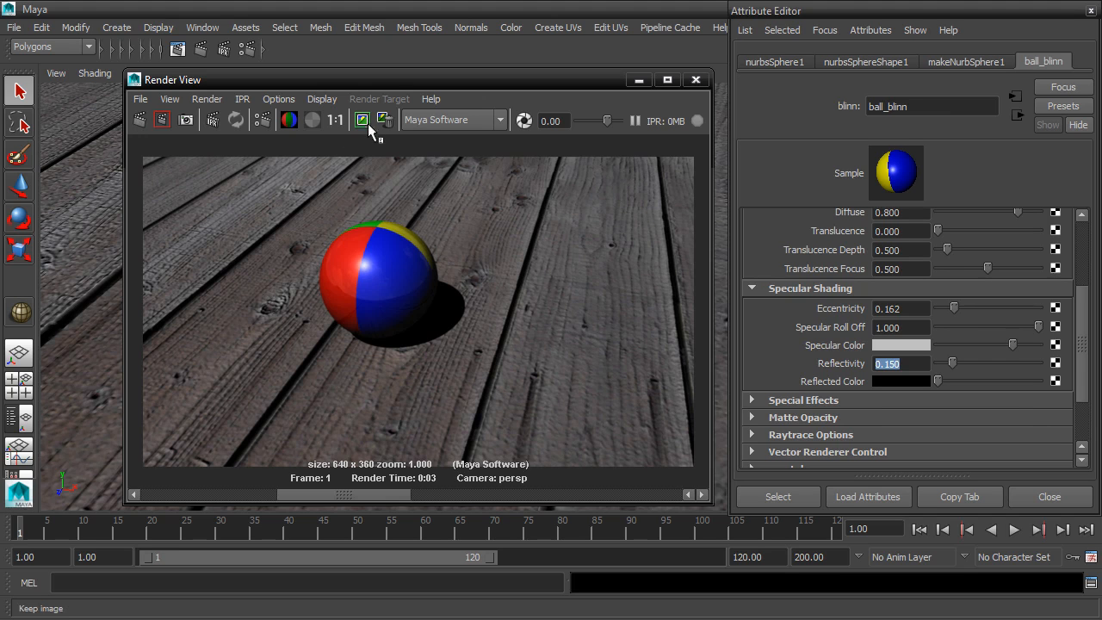
# Compare the ball's reflections in the 0.15-reflectivity render with those in the previously stored render
pyautogui.click(298, 492)
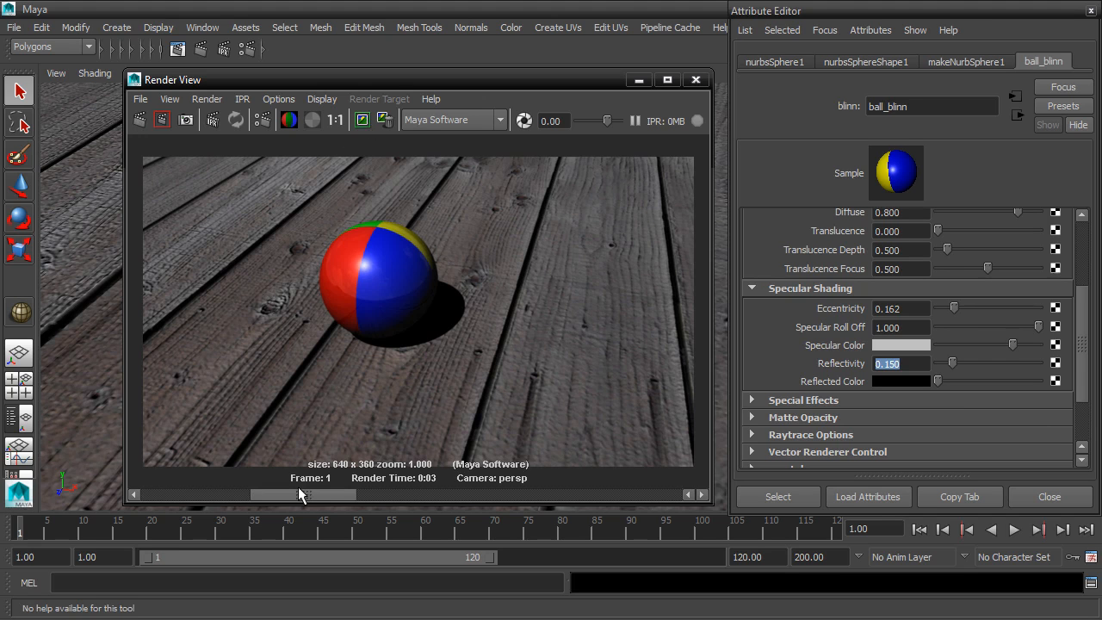
pyautogui.click(407, 492)
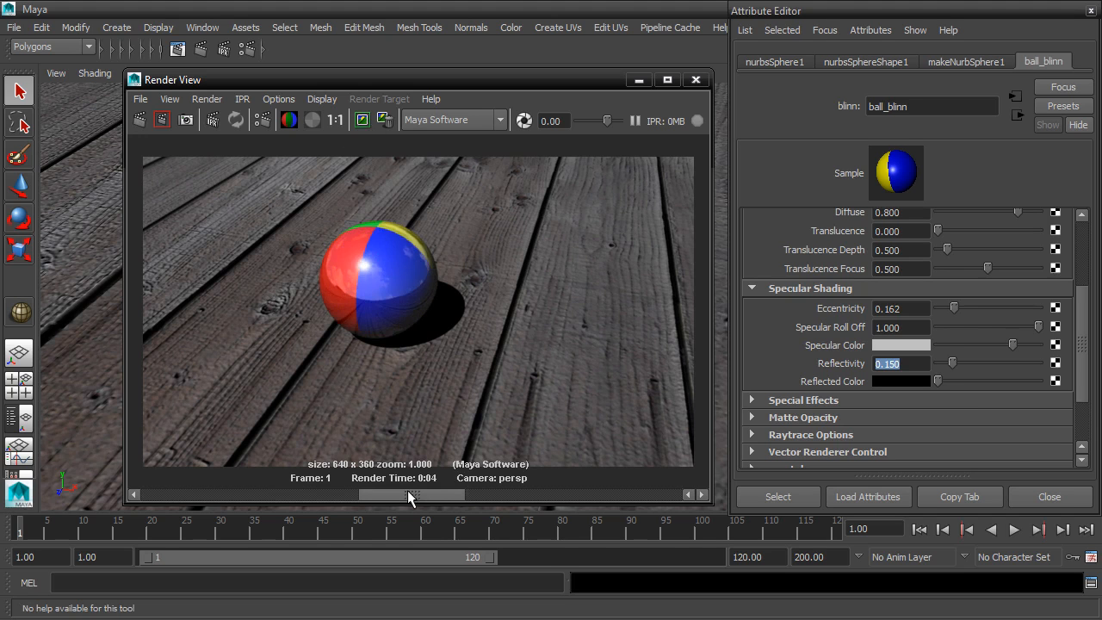
pyautogui.click(331, 488)
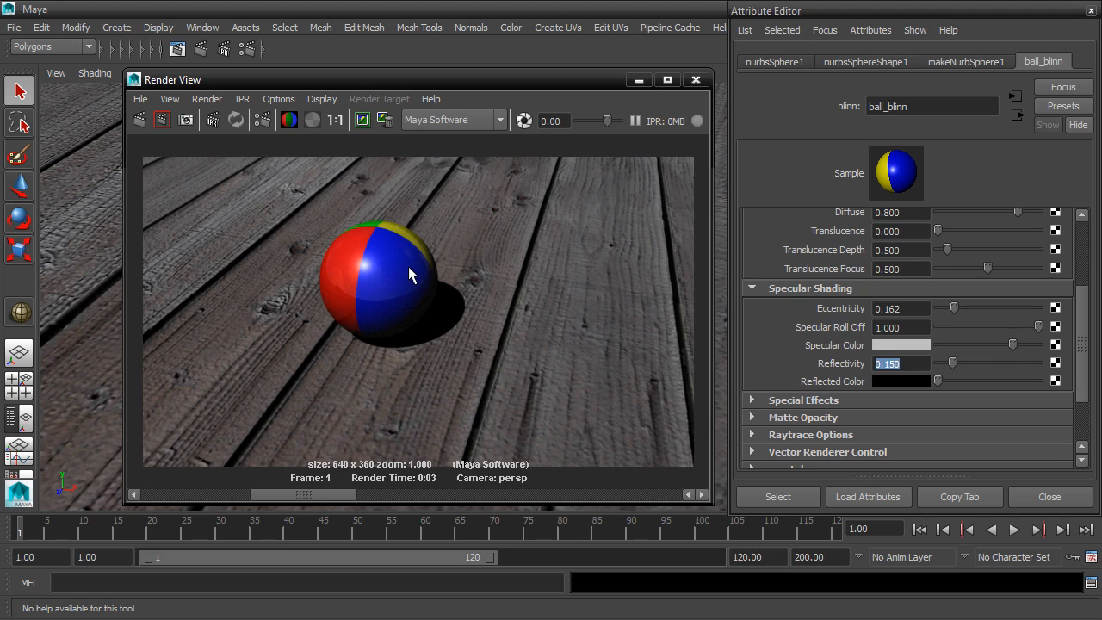
# Connect a 2D Noise texture to the Bump Mapping attribute of the ball_blinn material
pyautogui.moveTo(1084, 335); pyautogui.dragTo(1083, 240)
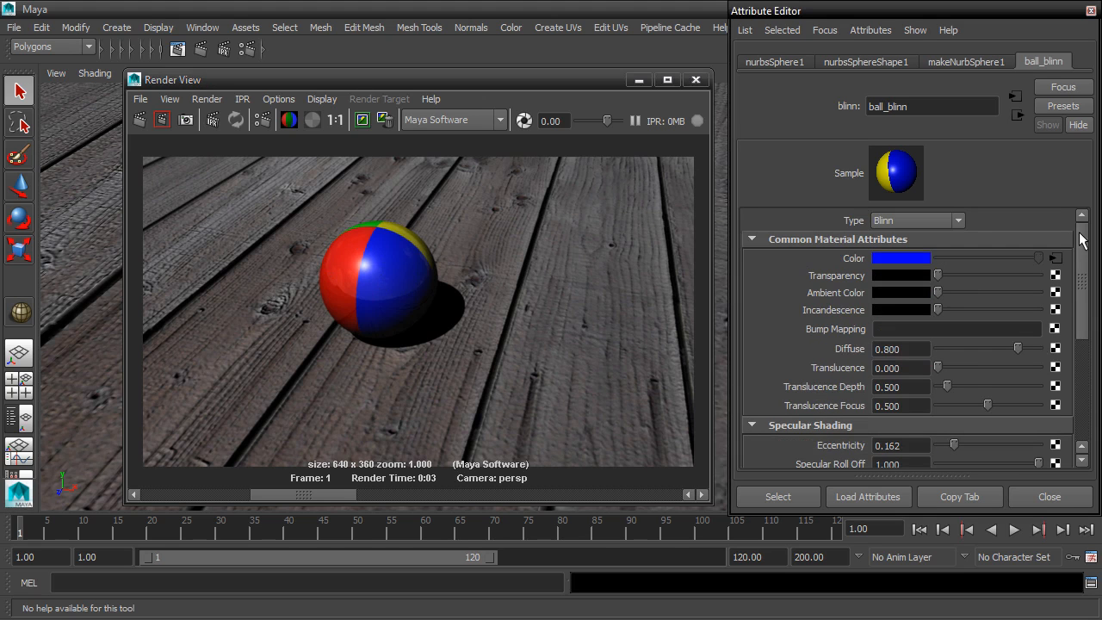
pyautogui.click(1054, 329)
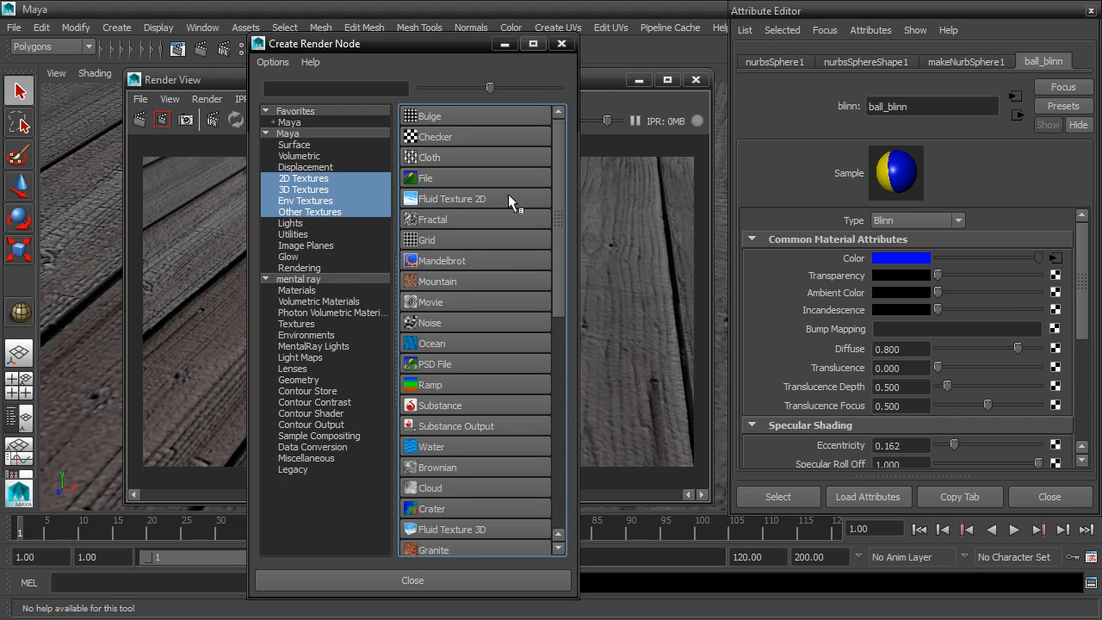
pyautogui.click(309, 179)
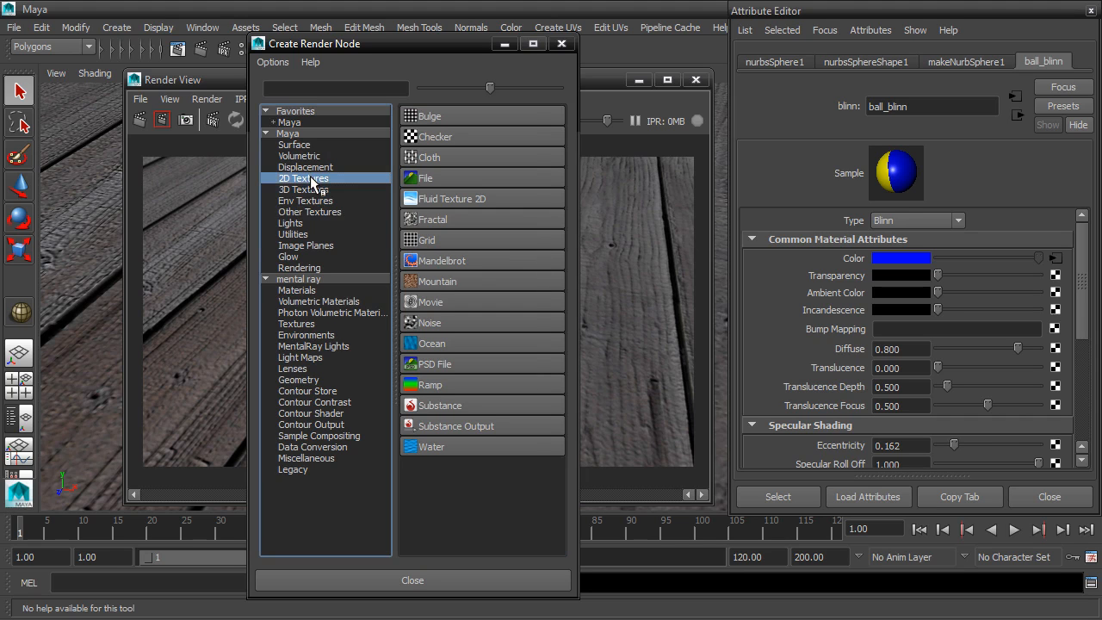
pyautogui.click(479, 317)
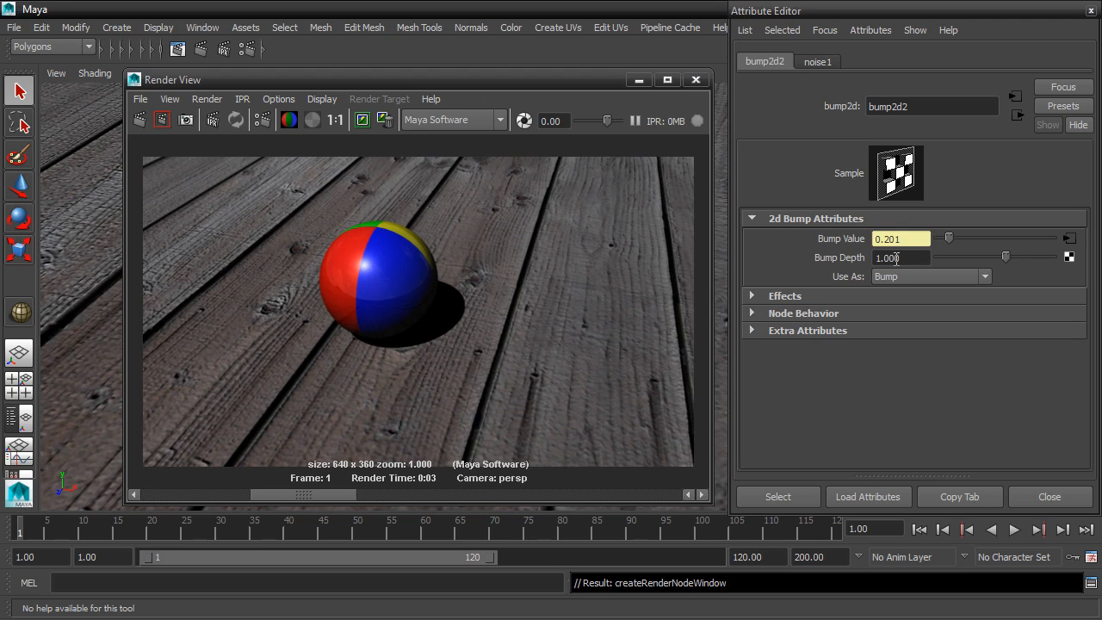
# Move the Render View clear of the ball in the viewport and render only a region around the ball and its shadow
pyautogui.moveTo(526, 82); pyautogui.dragTo(537, 79)
pyautogui.moveTo(347, 78); pyautogui.dragTo(723, 64)
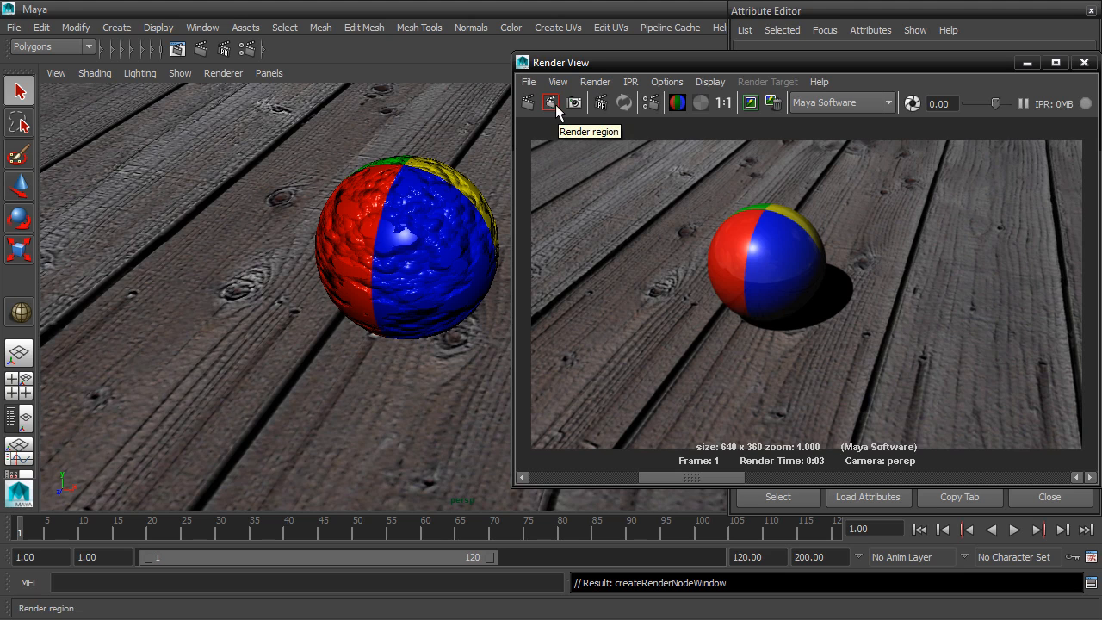
pyautogui.moveTo(690, 184); pyautogui.dragTo(846, 349)
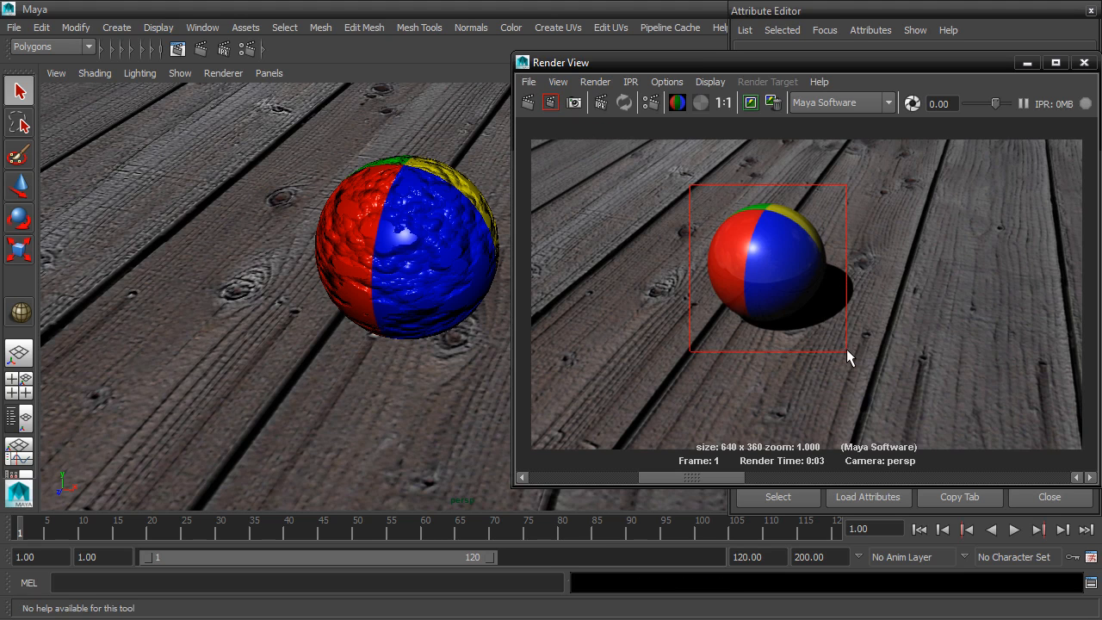
pyautogui.click(551, 103)
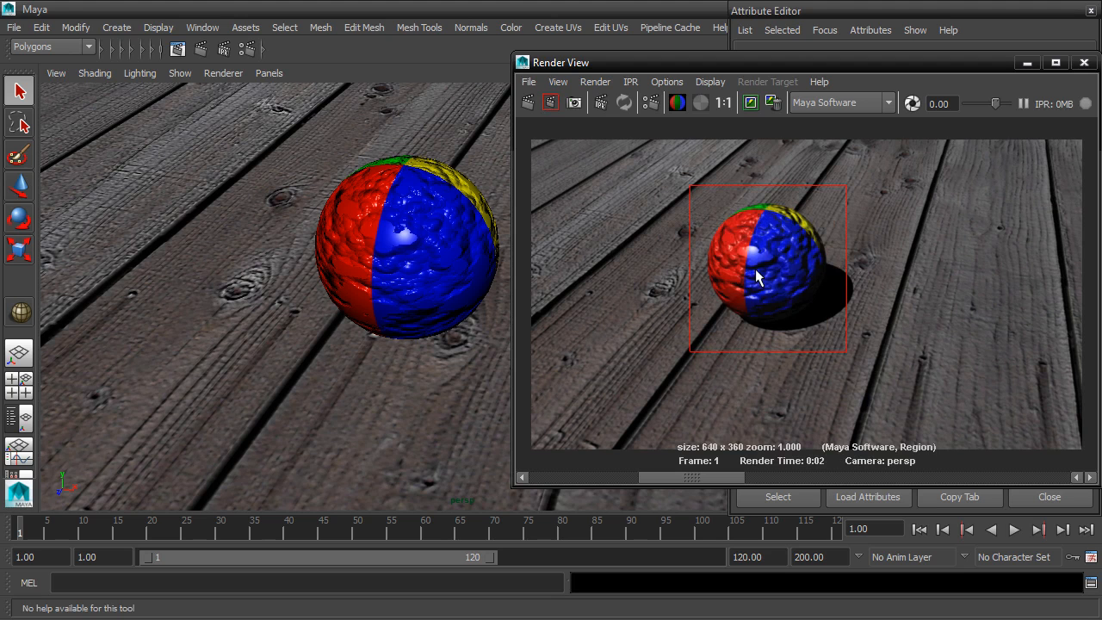
# Try a Bump Depth of 0.02 on the bump2d2 node and re-render the region around the ball
pyautogui.moveTo(776, 60); pyautogui.dragTo(289, 38)
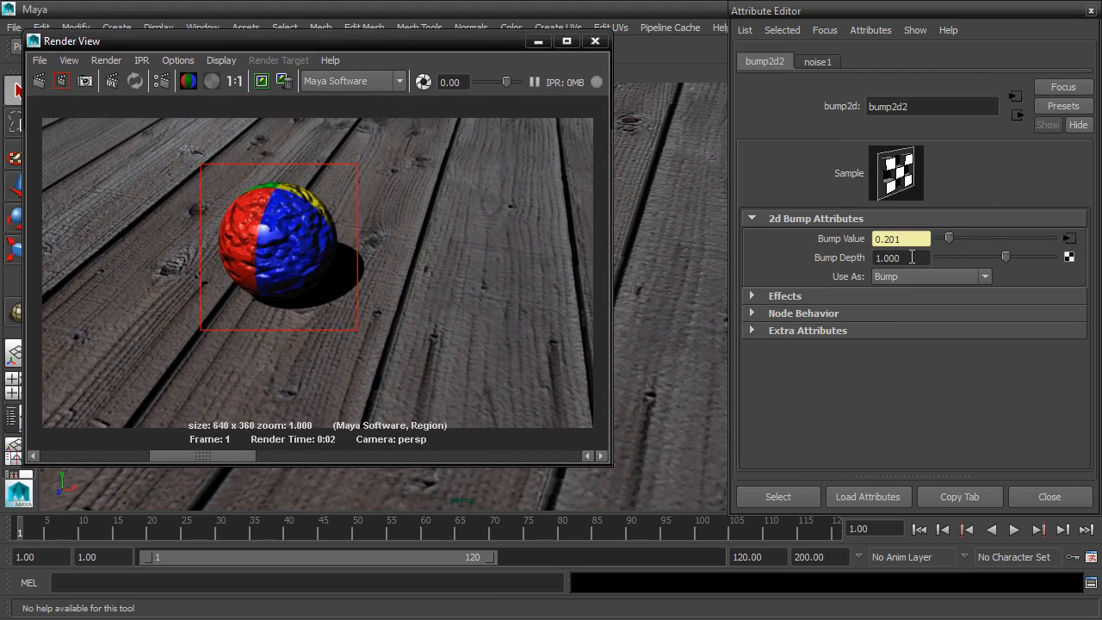
pyautogui.moveTo(912, 257); pyautogui.dragTo(860, 264)
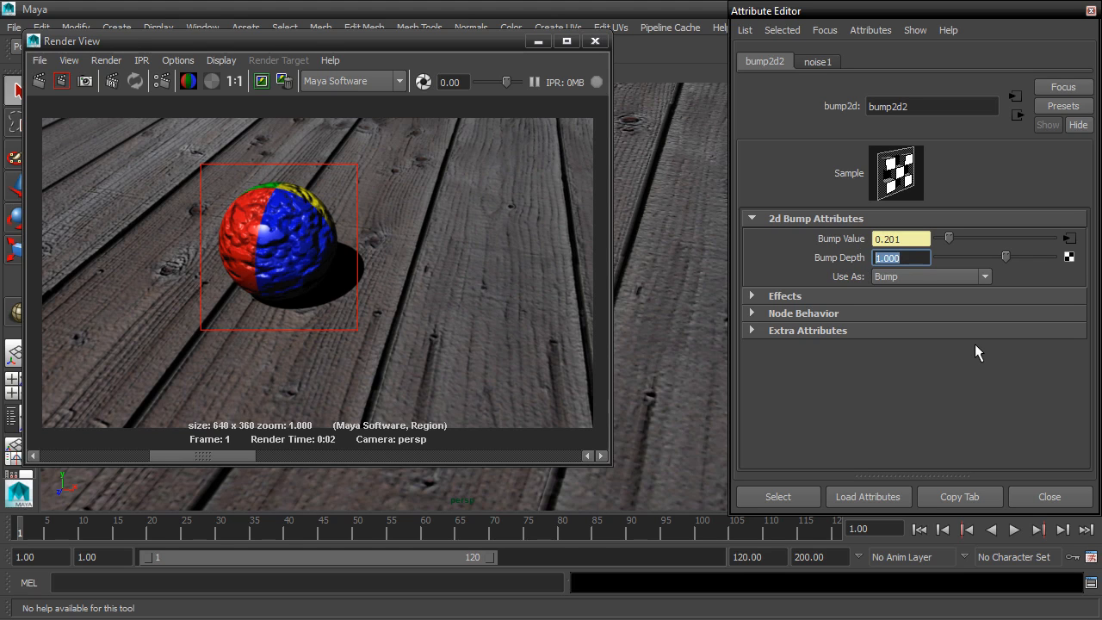
pyautogui.write('.02')
pyautogui.press('Return')
pyautogui.click(61, 81)
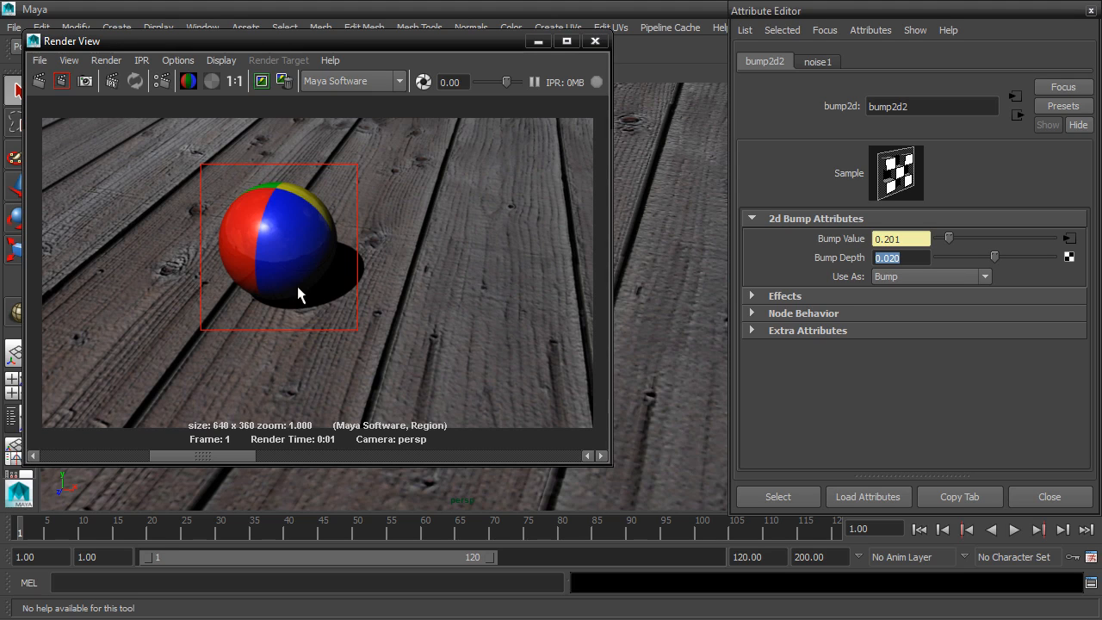
# Try a Bump Depth of 0.1 on the bump2d2 node and render the ball region again
pyautogui.click(911, 255)
pyautogui.moveTo(912, 256); pyautogui.dragTo(871, 256)
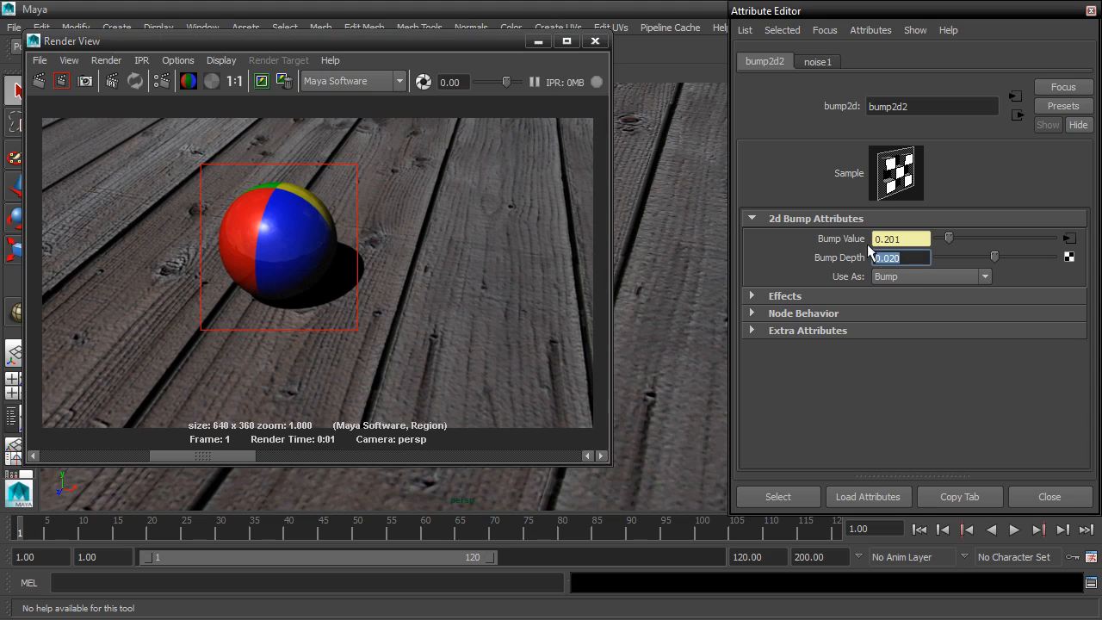
pyautogui.write('.1')
pyautogui.press('Return')
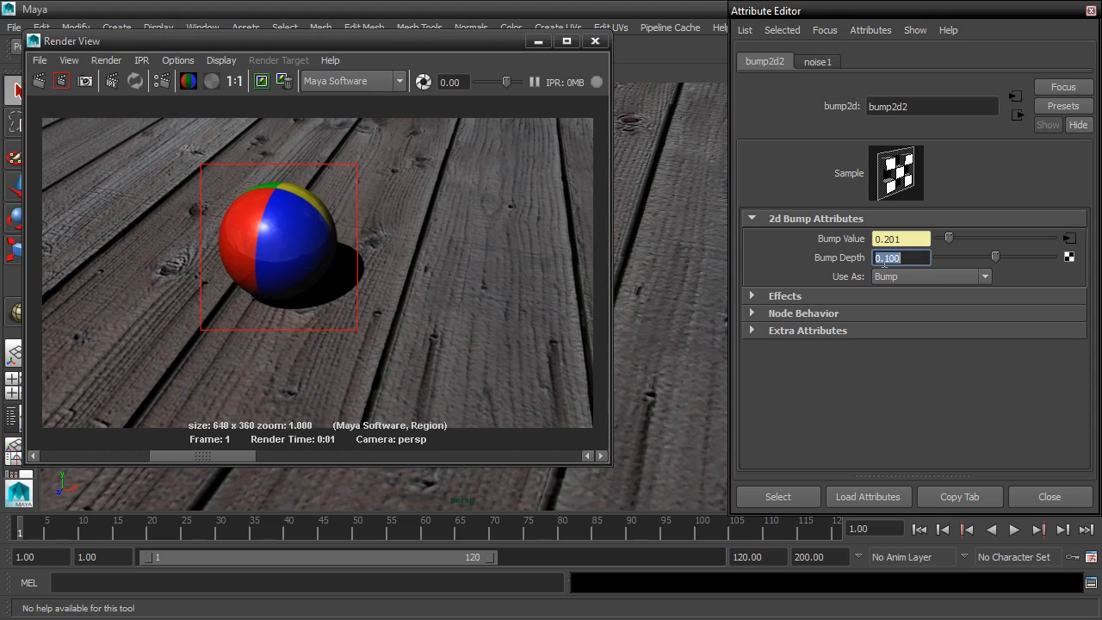
pyautogui.click(59, 82)
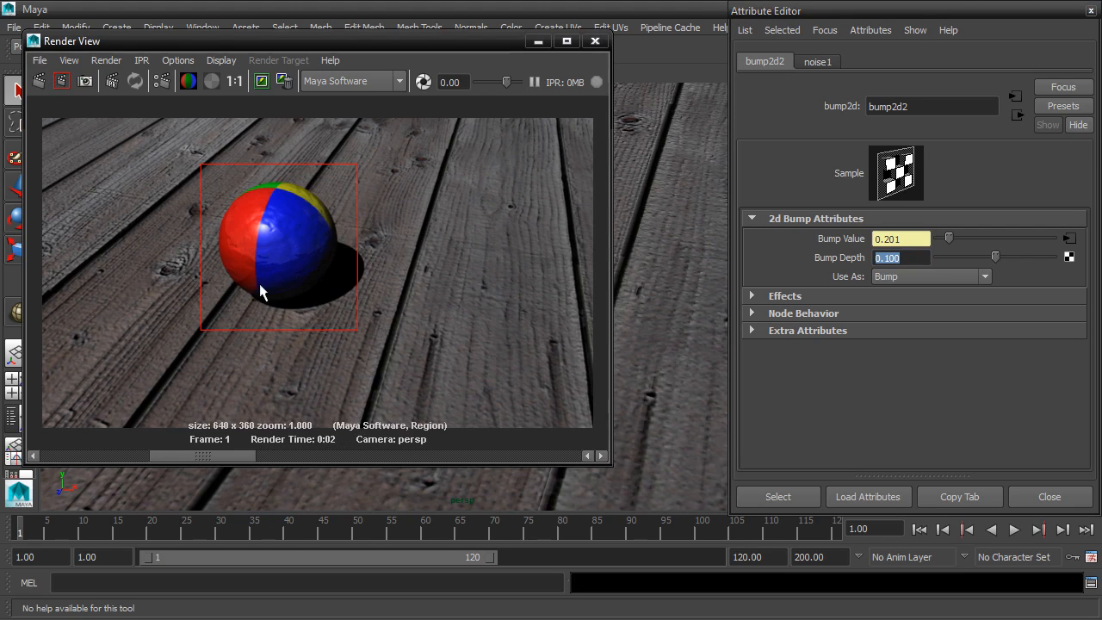
# Set the noise1 texture's Amplitude to about 0.53 and its Depth Max to 2, keeping the ball visible in the viewport
pyautogui.click(815, 62)
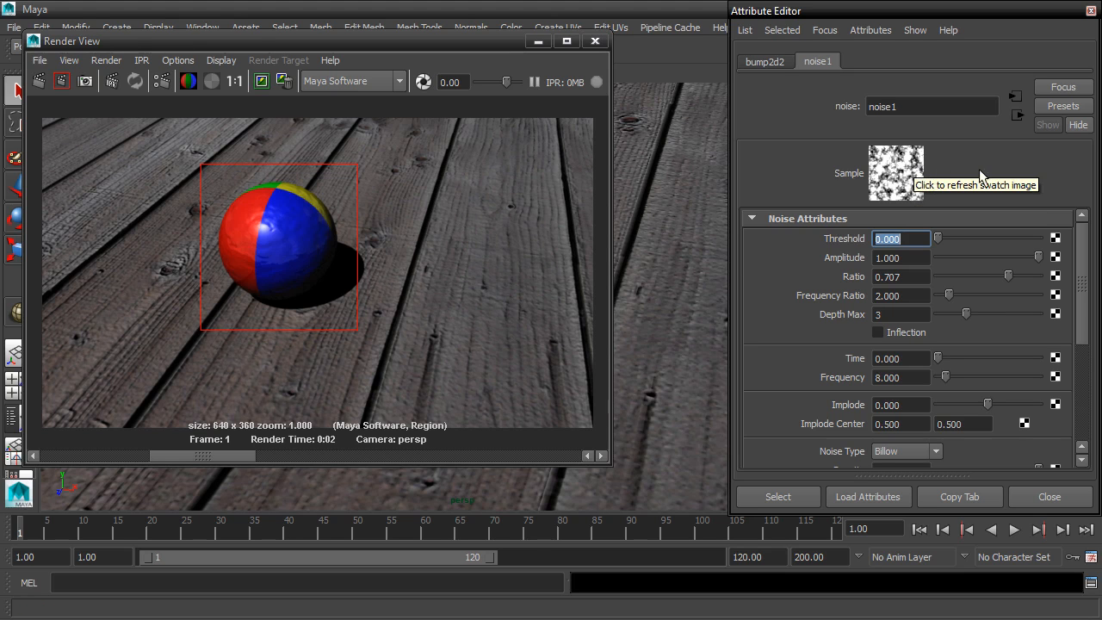
pyautogui.moveTo(1038, 256); pyautogui.dragTo(995, 247)
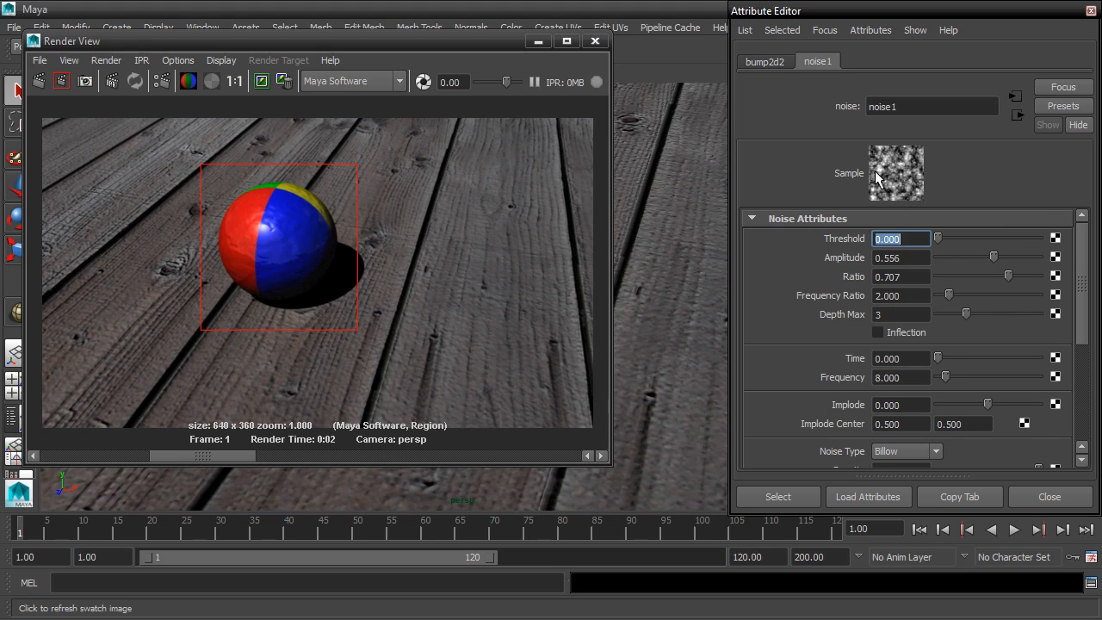
pyautogui.click(987, 256)
pyautogui.moveTo(989, 263); pyautogui.dragTo(989, 255)
pyautogui.moveTo(478, 37); pyautogui.dragTo(526, 346)
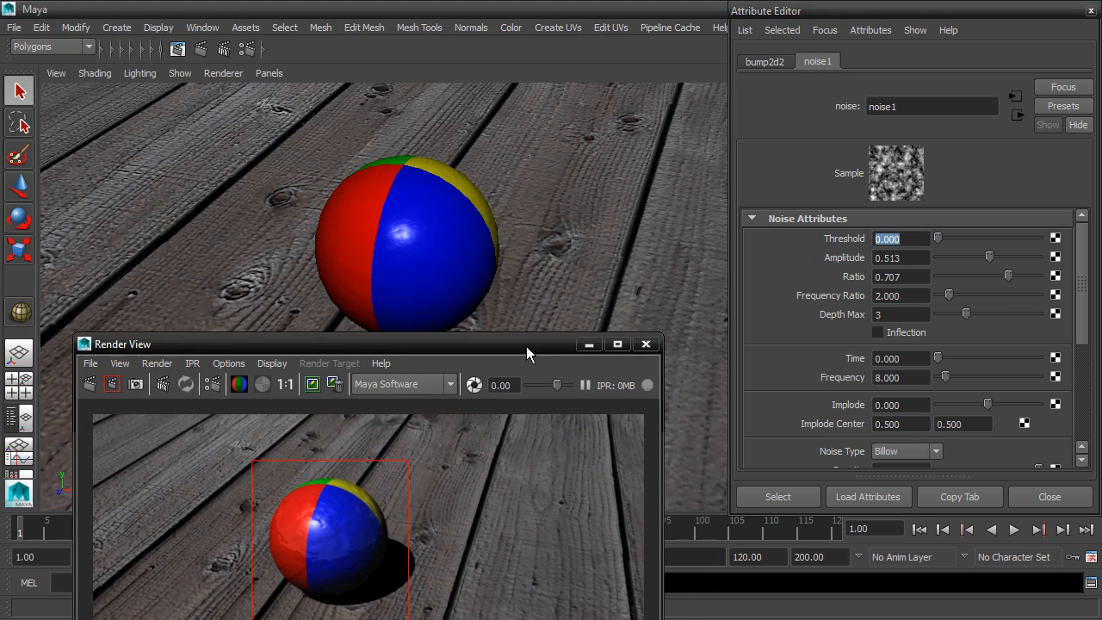
pyautogui.moveTo(988, 257)
pyautogui.mouseDown()
pyautogui.moveTo(973, 257)
pyautogui.moveTo(1049, 256)
pyautogui.moveTo(990, 266)
pyautogui.mouseUp()
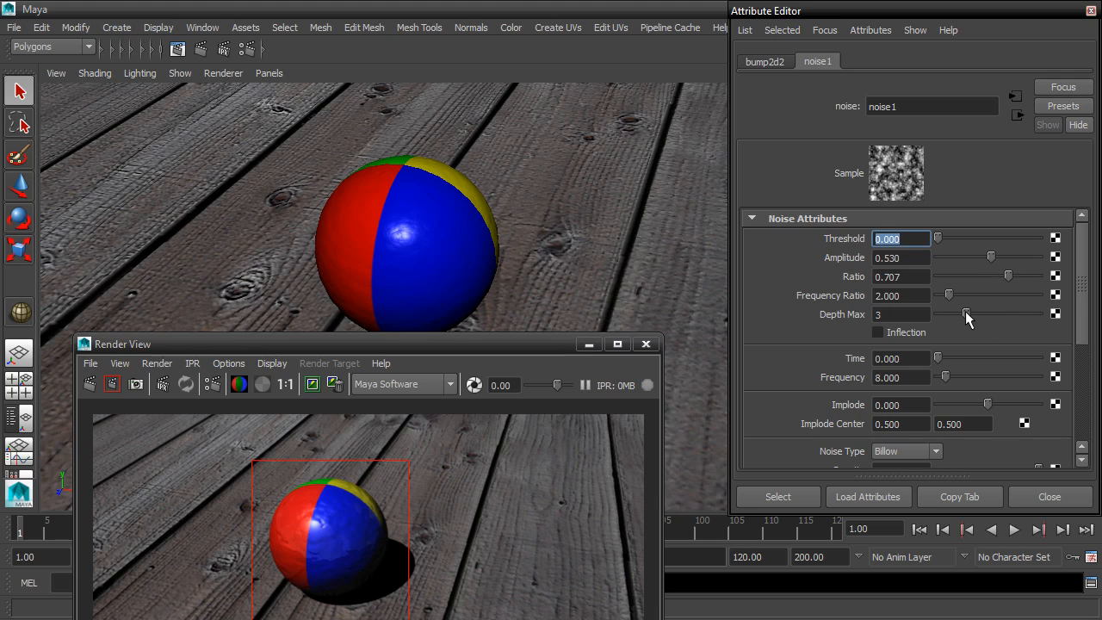
pyautogui.moveTo(965, 315); pyautogui.dragTo(951, 316)
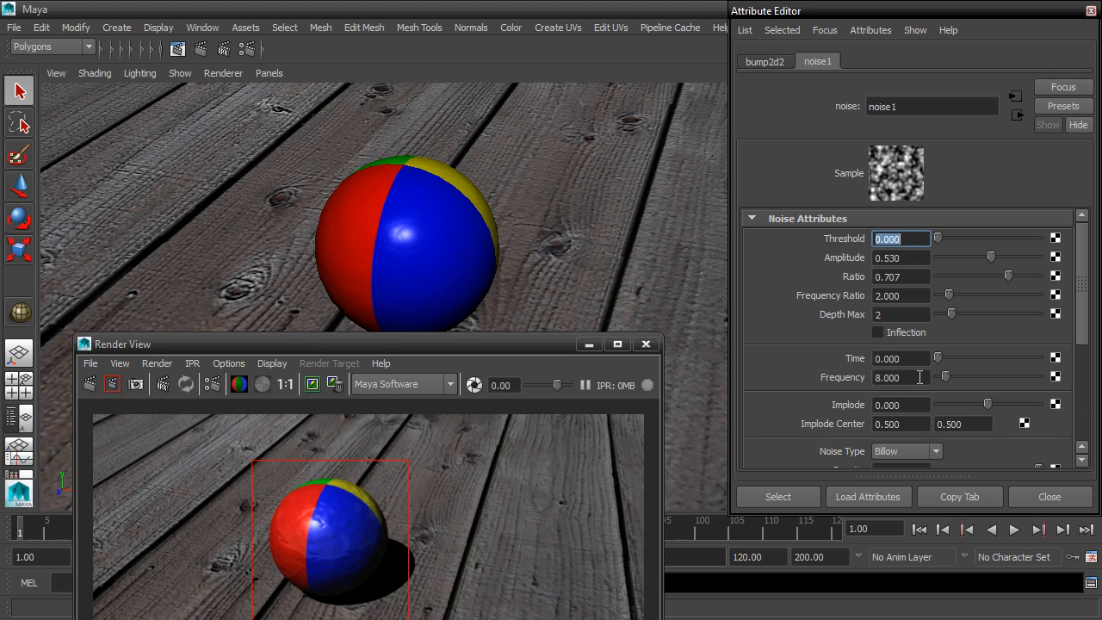
# Set the noise1 texture's Frequency to 100 and re-render the region around the ball
pyautogui.moveTo(920, 376); pyautogui.dragTo(877, 373)
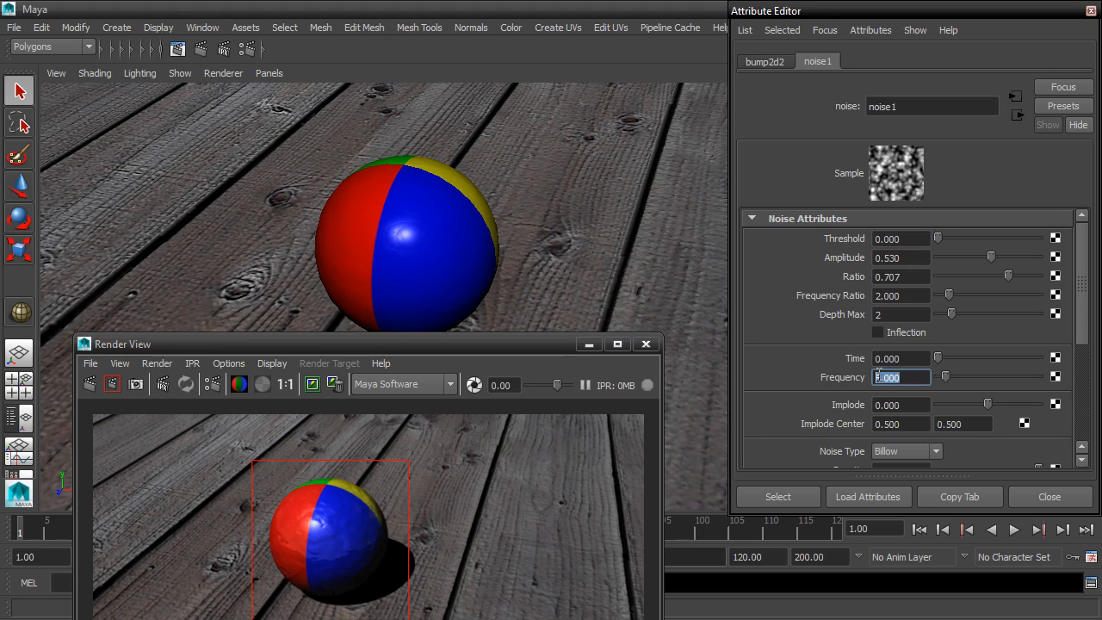
pyautogui.write('100')
pyautogui.press('Return')
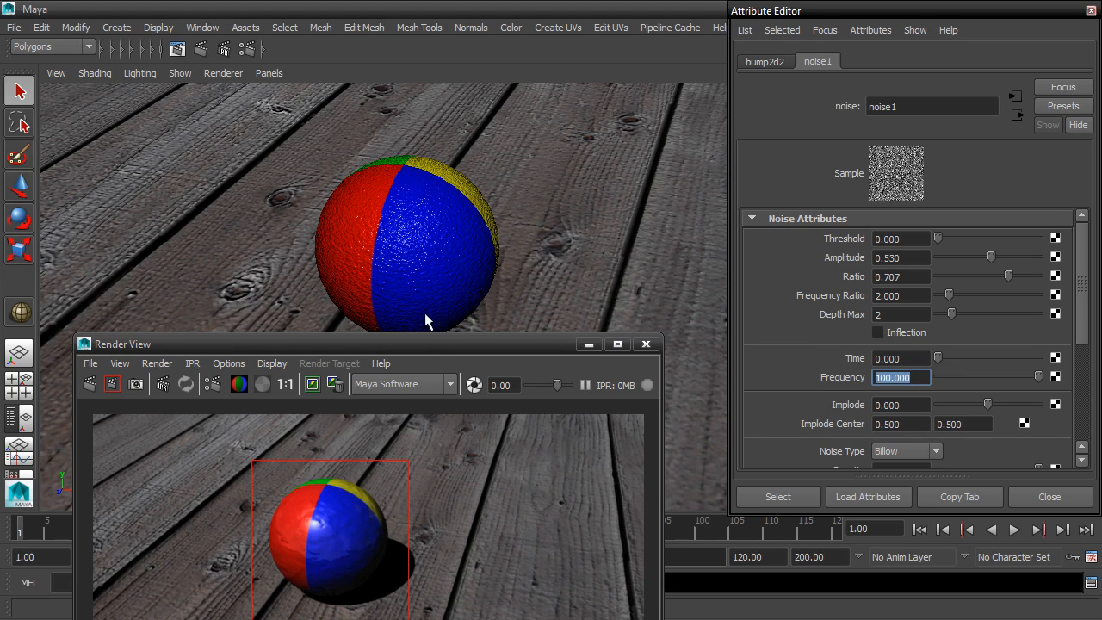
pyautogui.moveTo(441, 348); pyautogui.dragTo(418, 75)
pyautogui.click(96, 107)
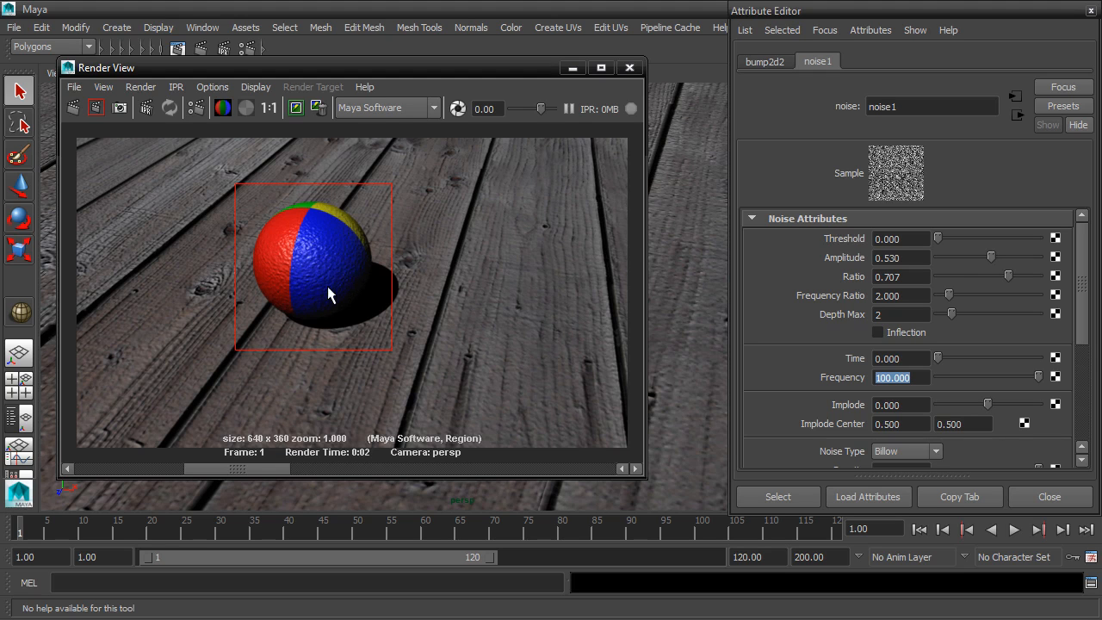
# Reduce the Bump Depth of the bump2d2 node to 0.02 and re-render the full frame
pyautogui.click(763, 62)
pyautogui.click(888, 257)
pyautogui.moveTo(887, 257); pyautogui.dragTo(936, 251)
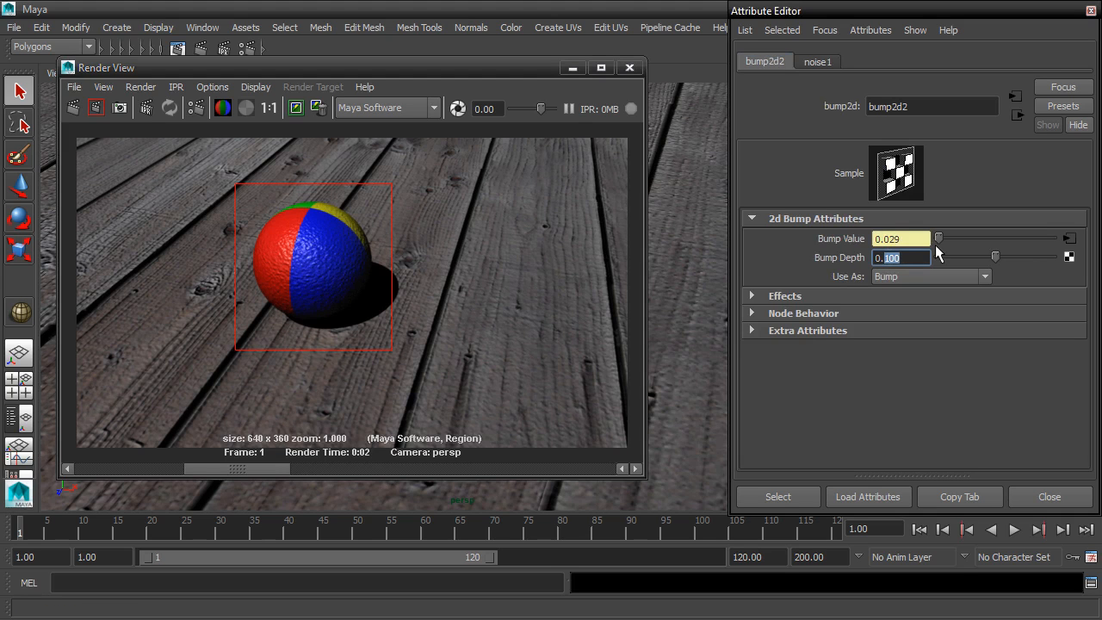
pyautogui.write('02')
pyautogui.press('Return')
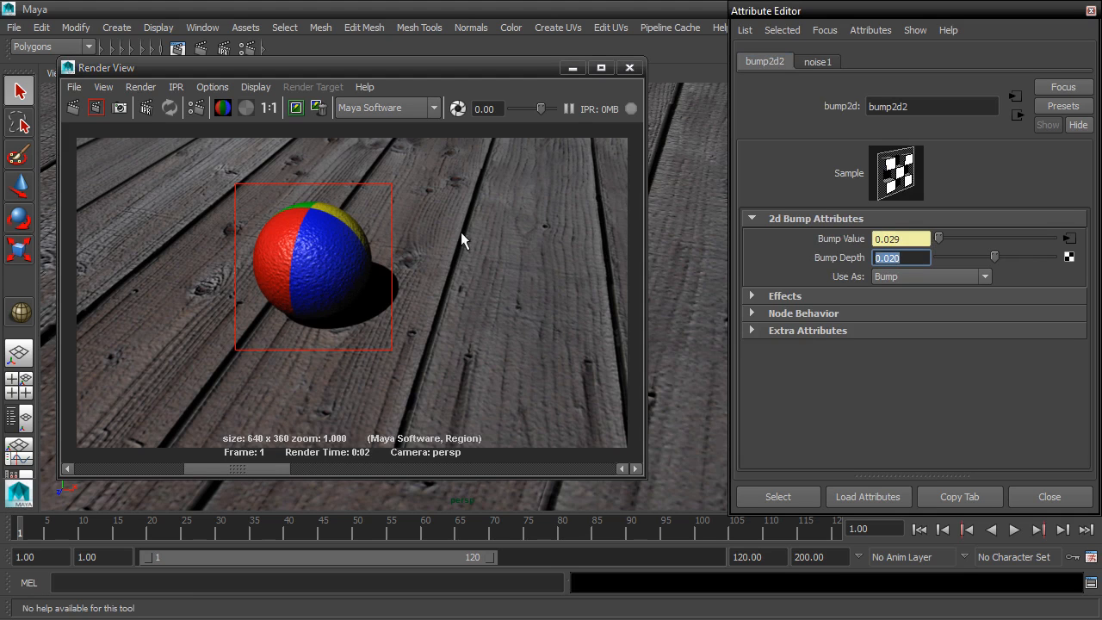
pyautogui.click(76, 105)
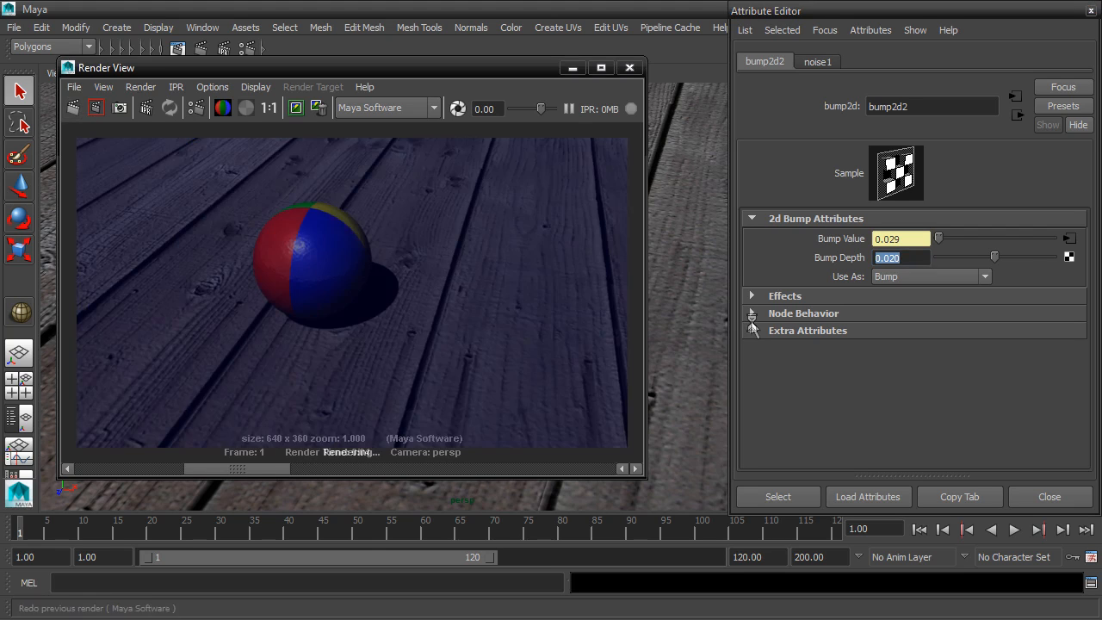
# Keep the bumped render and compare the ball's surface up close with the earlier smooth render, ending at real size
pyautogui.click(296, 109)
pyautogui.moveTo(130, 465); pyautogui.dragTo(223, 452)
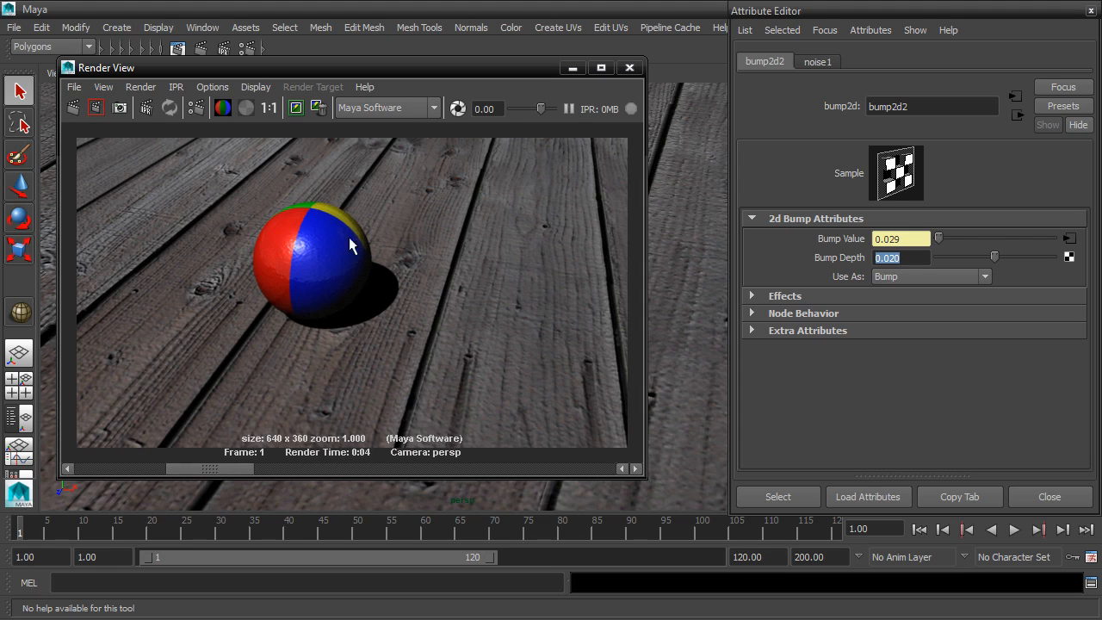
pyautogui.moveTo(234, 466)
pyautogui.mouseDown()
pyautogui.moveTo(309, 468)
pyautogui.moveTo(245, 469)
pyautogui.mouseUp()
pyautogui.scroll(4, 326, 282)
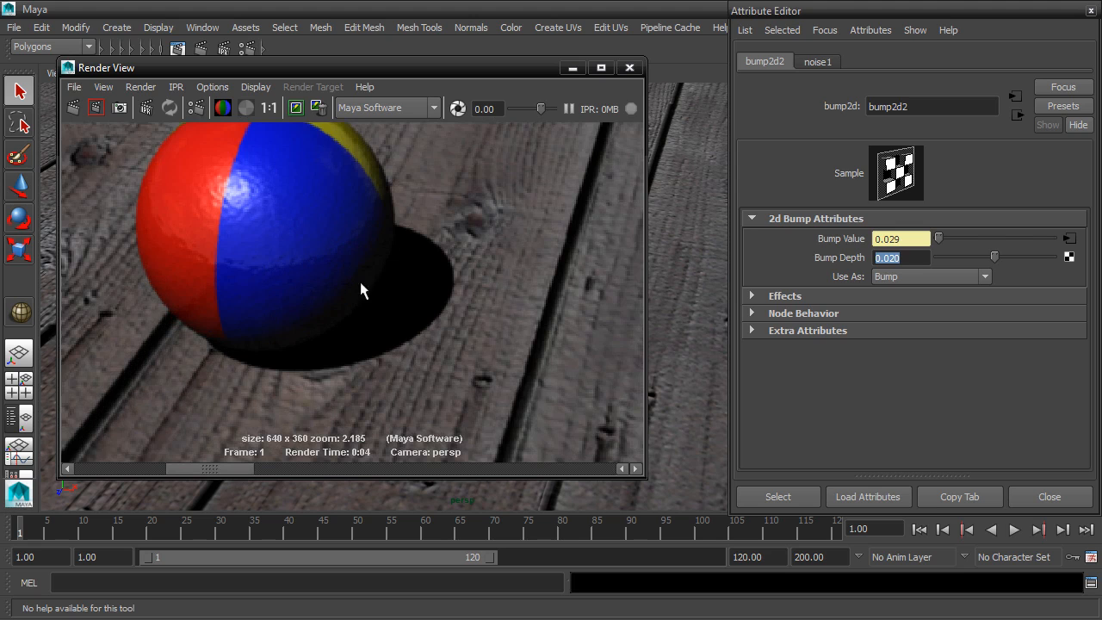
pyautogui.keyDown('alt'); pyautogui.moveTo(342, 209); pyautogui.dragTo(375, 244, button='middle'); pyautogui.keyUp('alt')
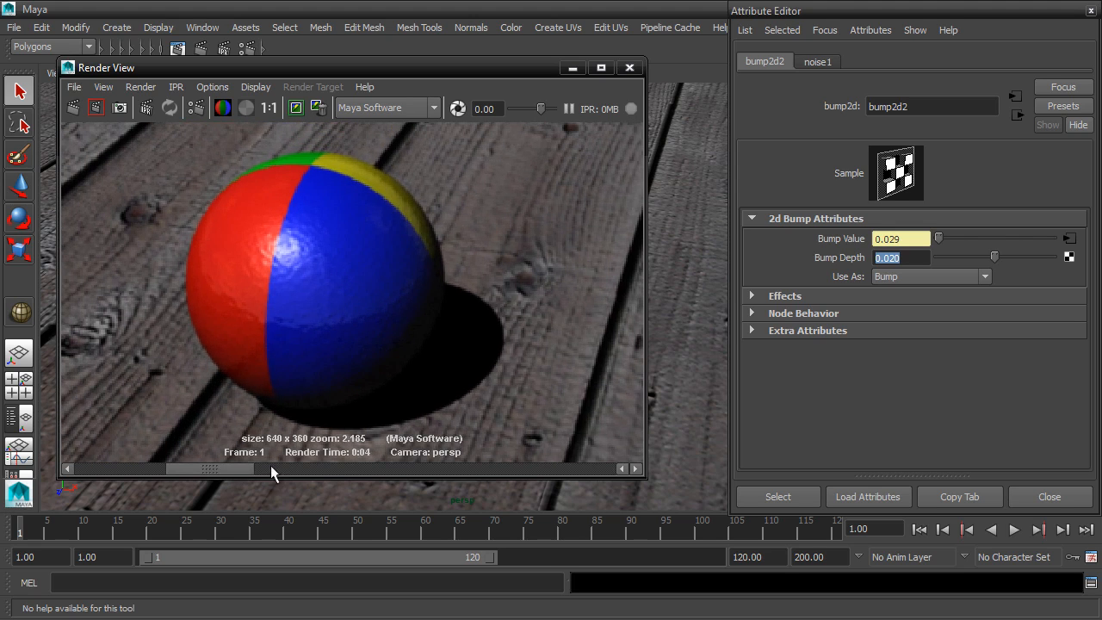
pyautogui.moveTo(245, 465); pyautogui.dragTo(330, 470)
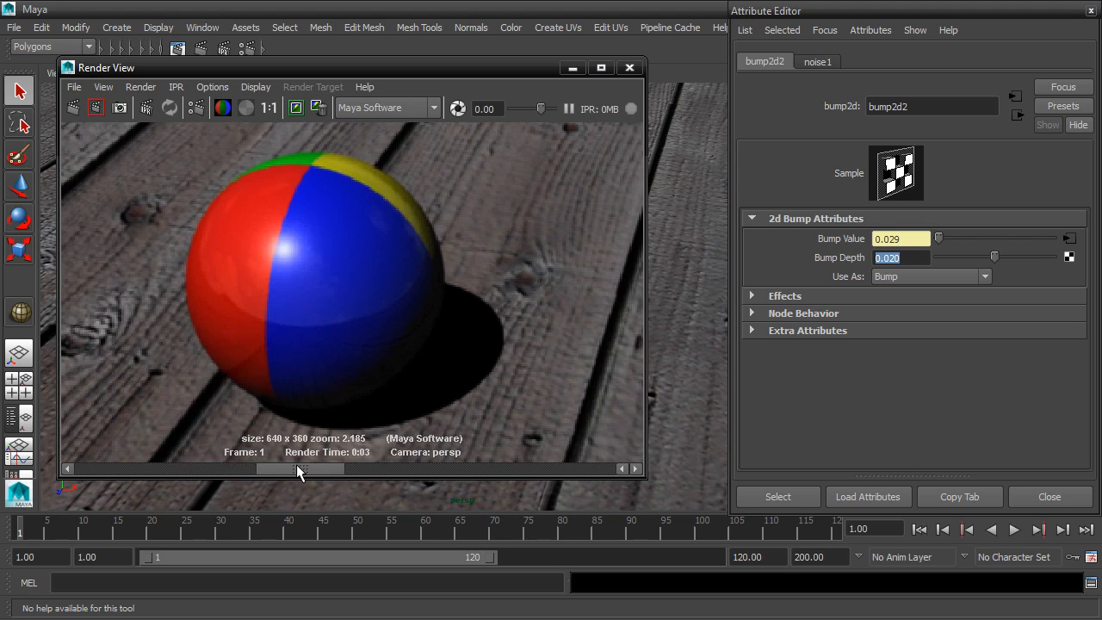
pyautogui.moveTo(259, 461); pyautogui.dragTo(227, 459)
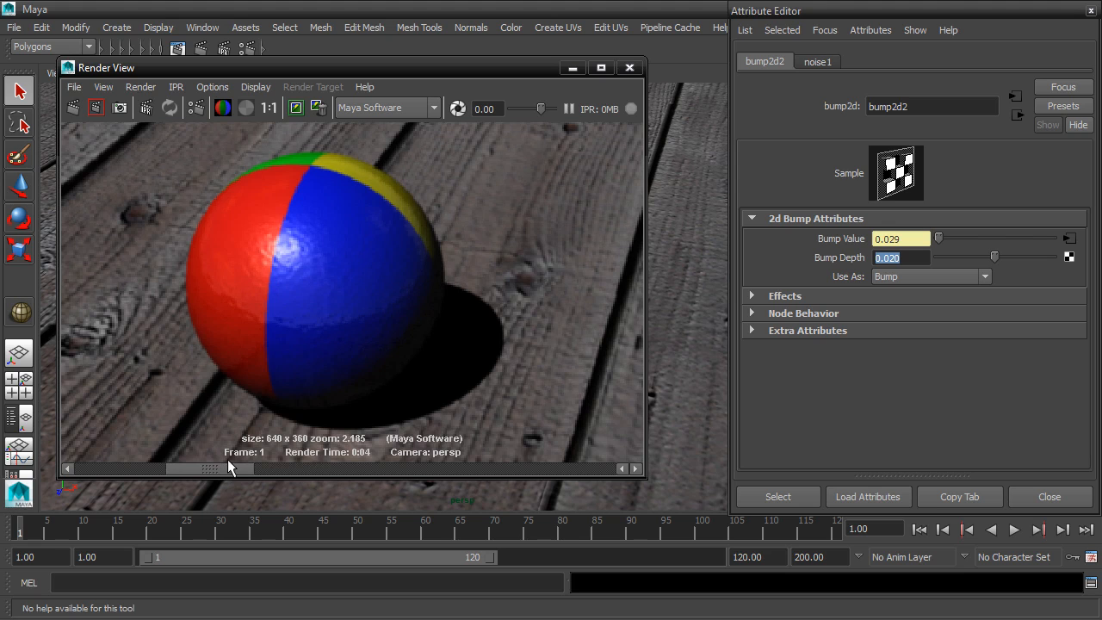
pyautogui.click(269, 108)
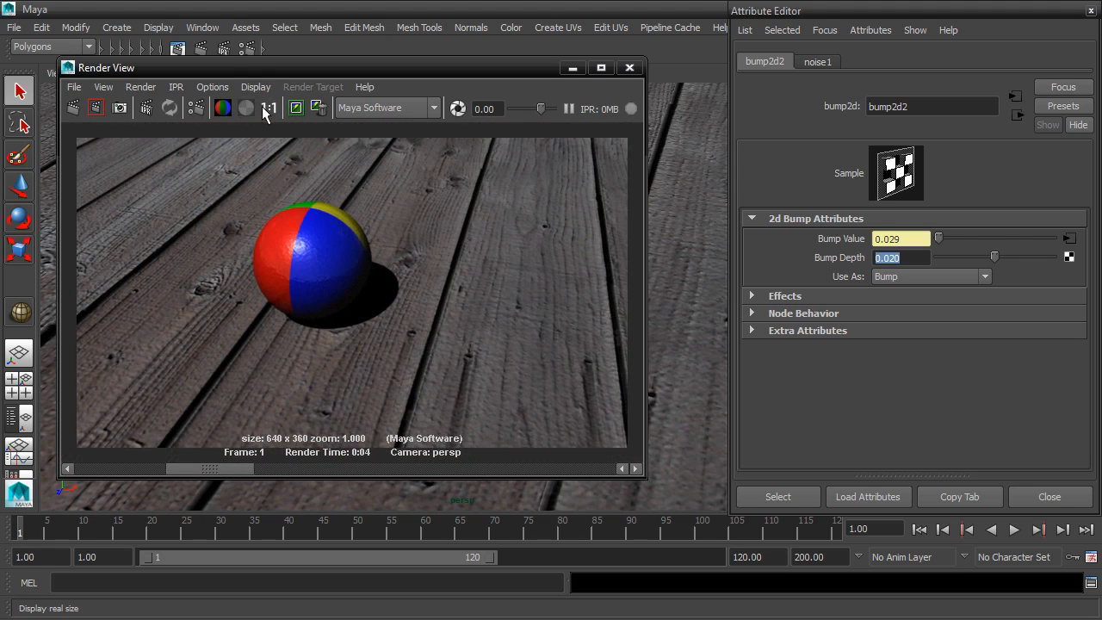
# Close the Render View and save the scene as a new incremental version
pyautogui.click(629, 68)
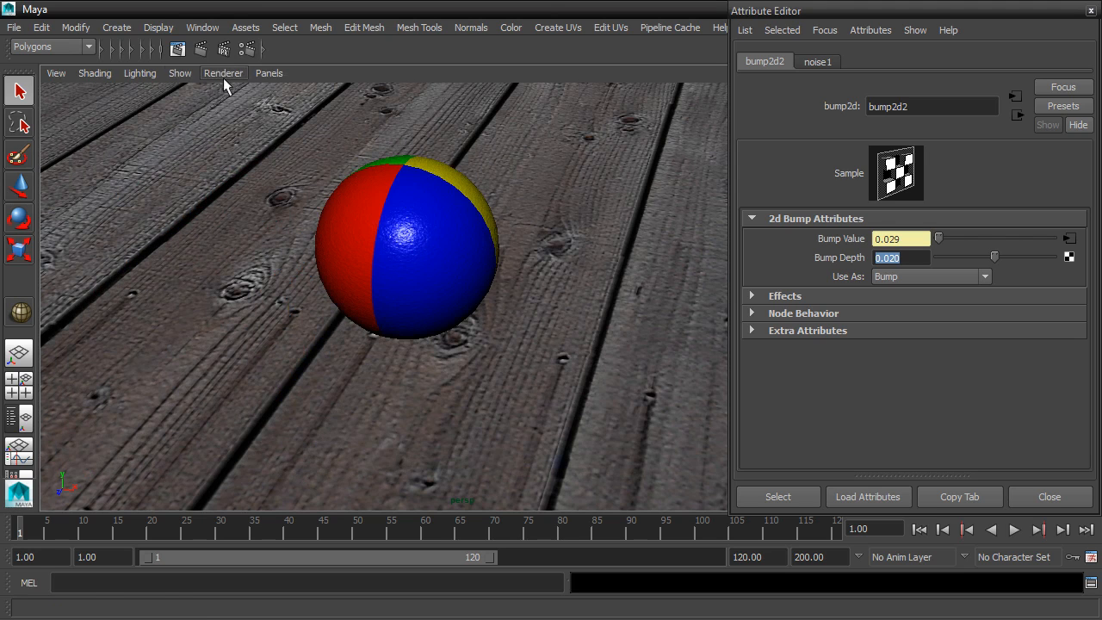
pyautogui.click(14, 28)
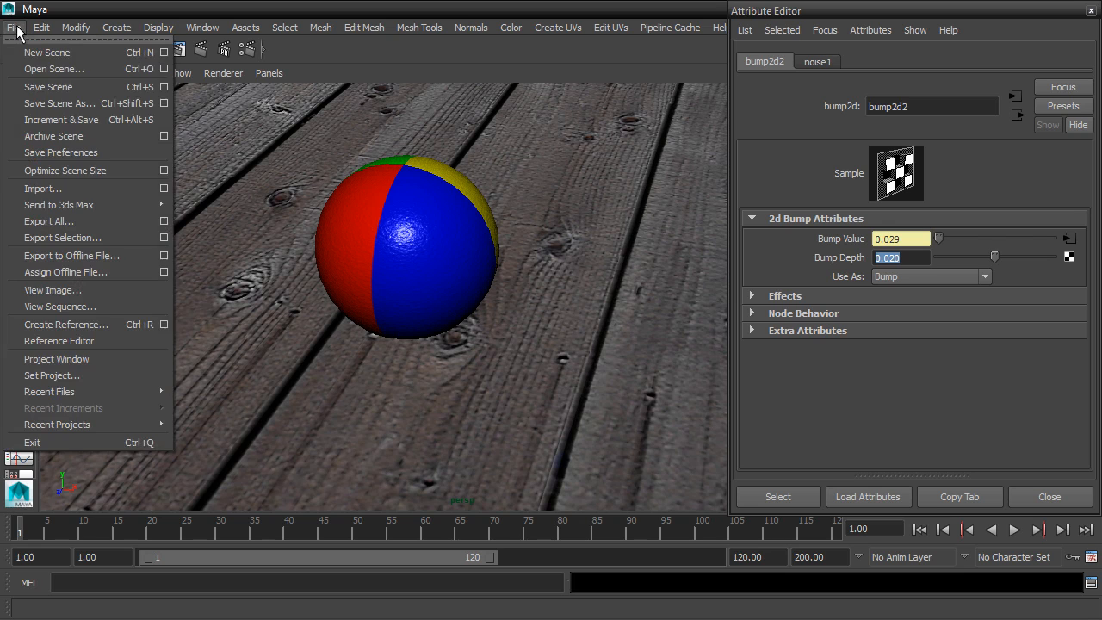
pyautogui.click(35, 121)
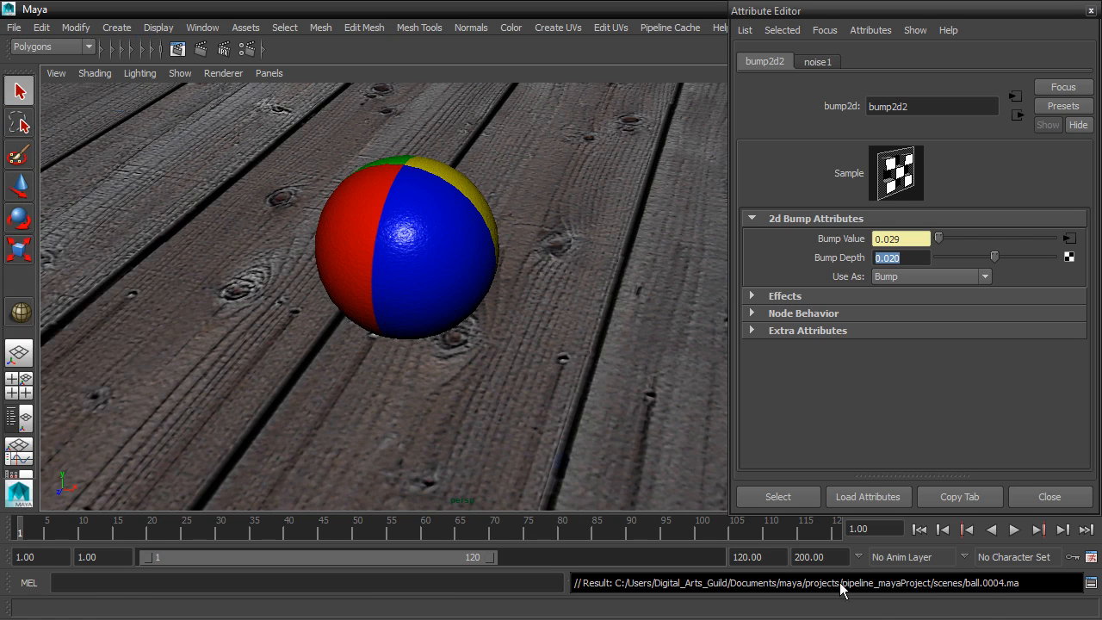